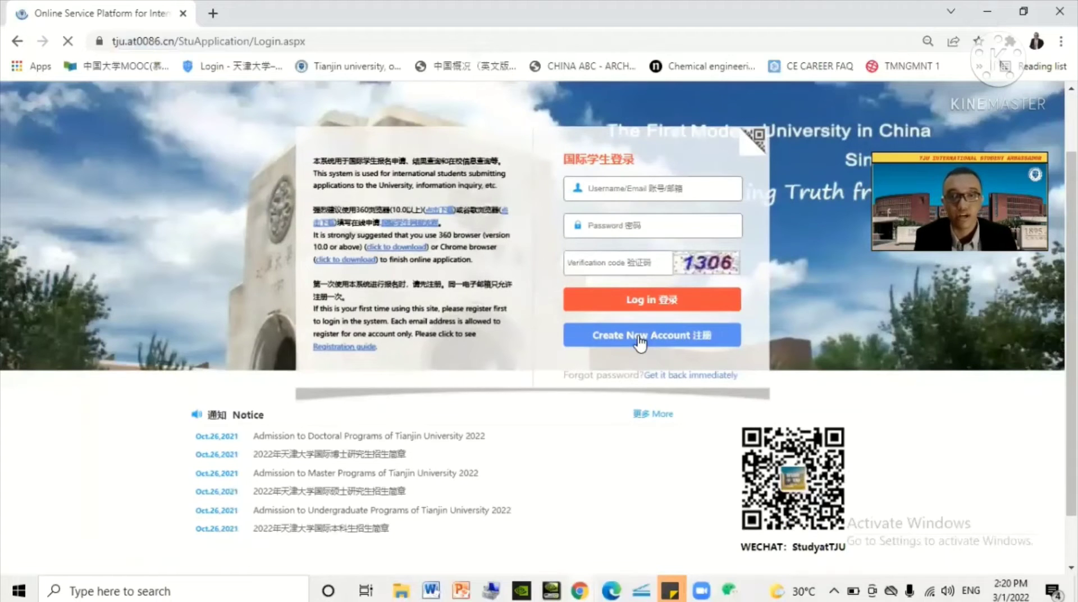
Look over the 2022 admission notices, then show the login page full screen
scroll(567, 412, "down", 1)
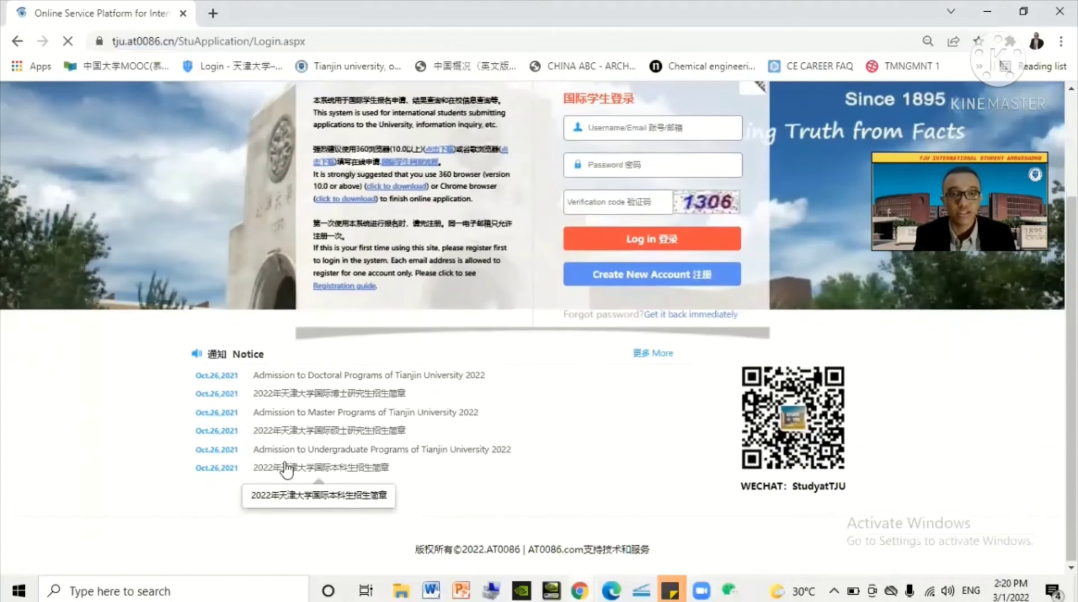
scroll(287, 466, "up", 5)
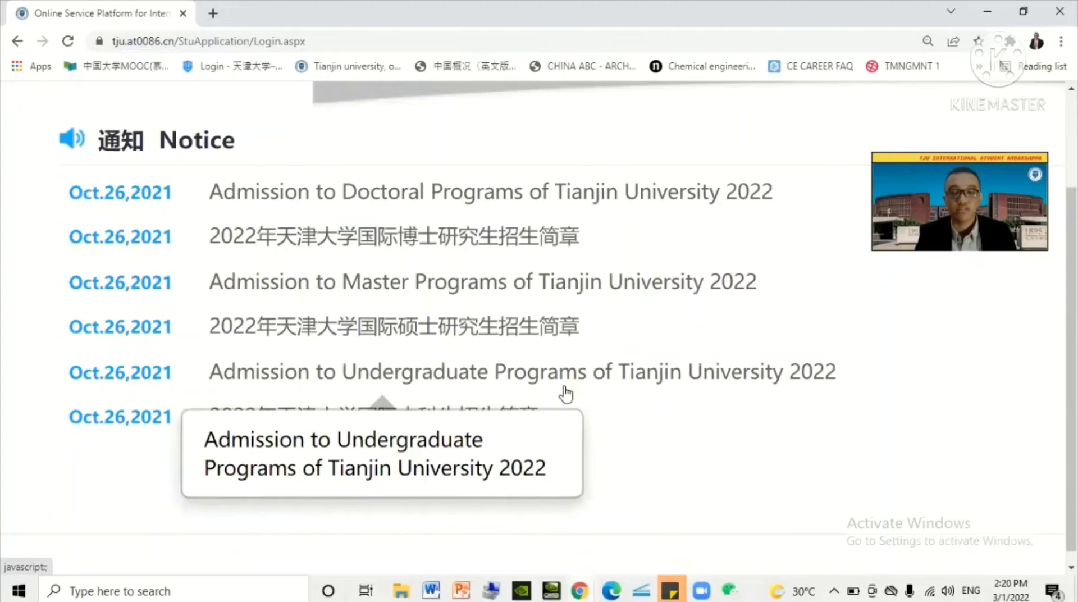
key("F11")
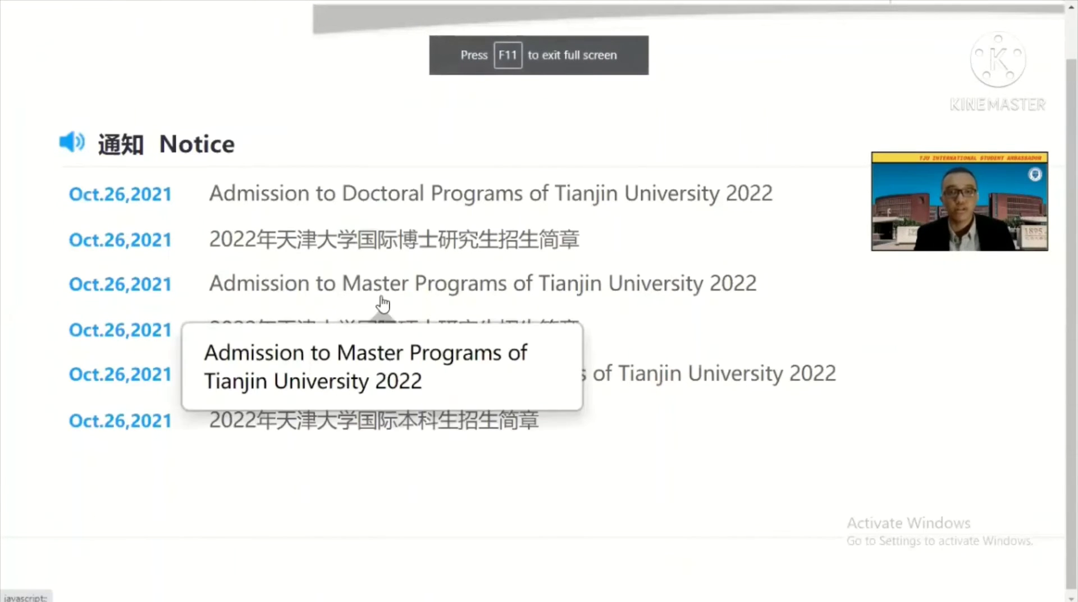
key("ctrl+minus")
key("ctrl+minus")
key("ctrl+minus")
key("ctrl+minus")
scroll(583, 248, "up", 3)
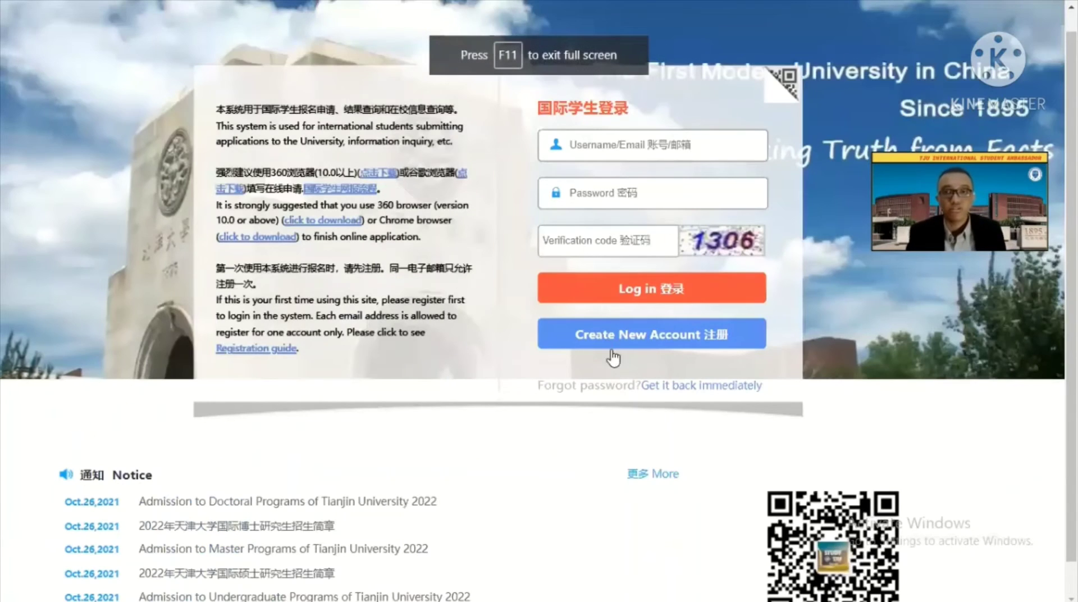
left_click(613, 341)
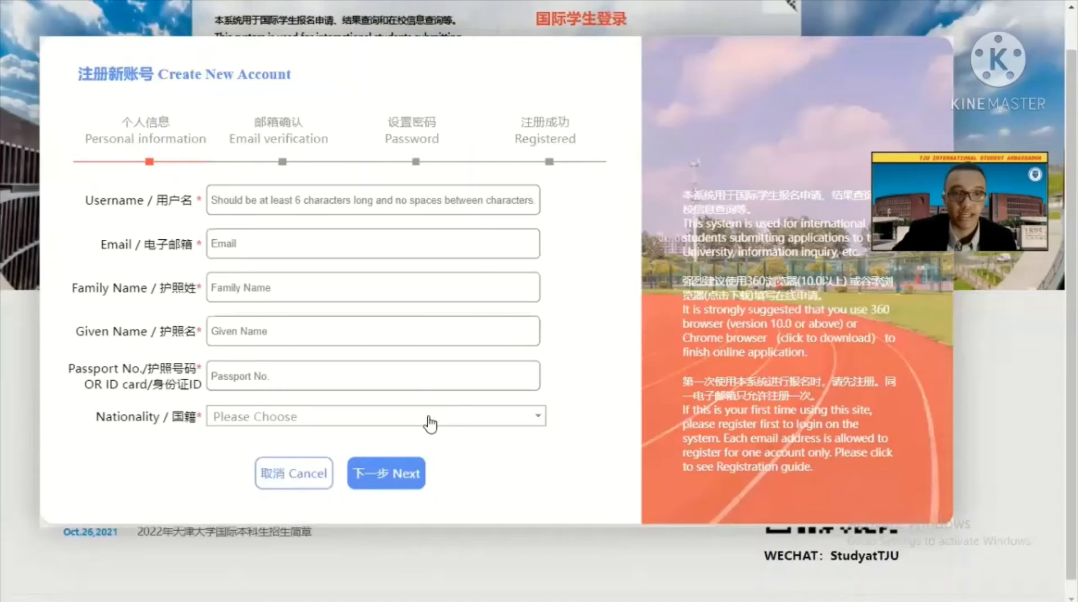
left_click(290, 478)
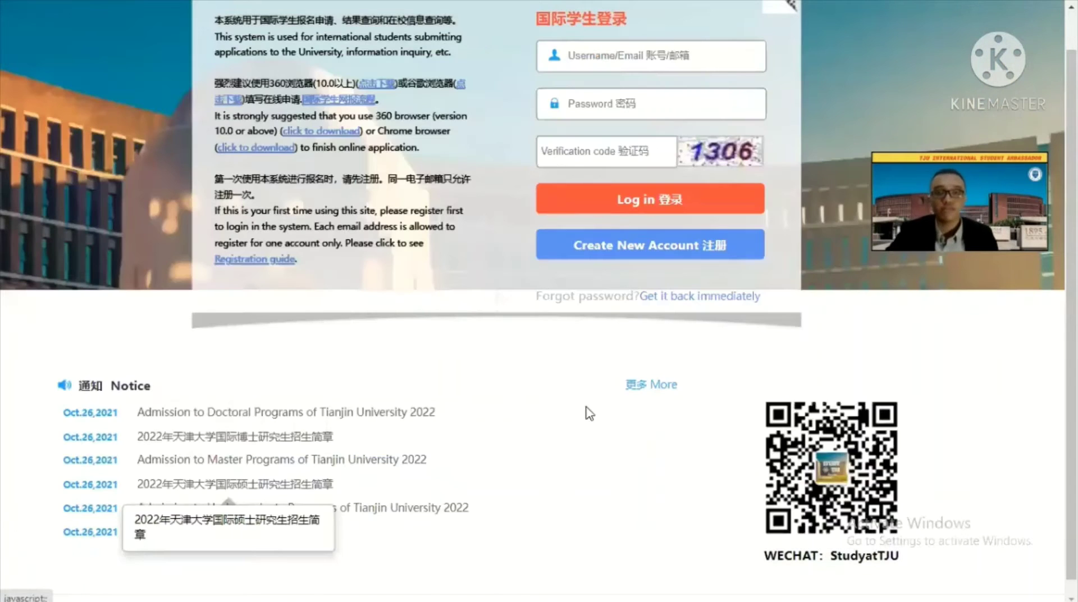
Enter the verification code and log in to the student account
scroll(660, 245, "up", 1)
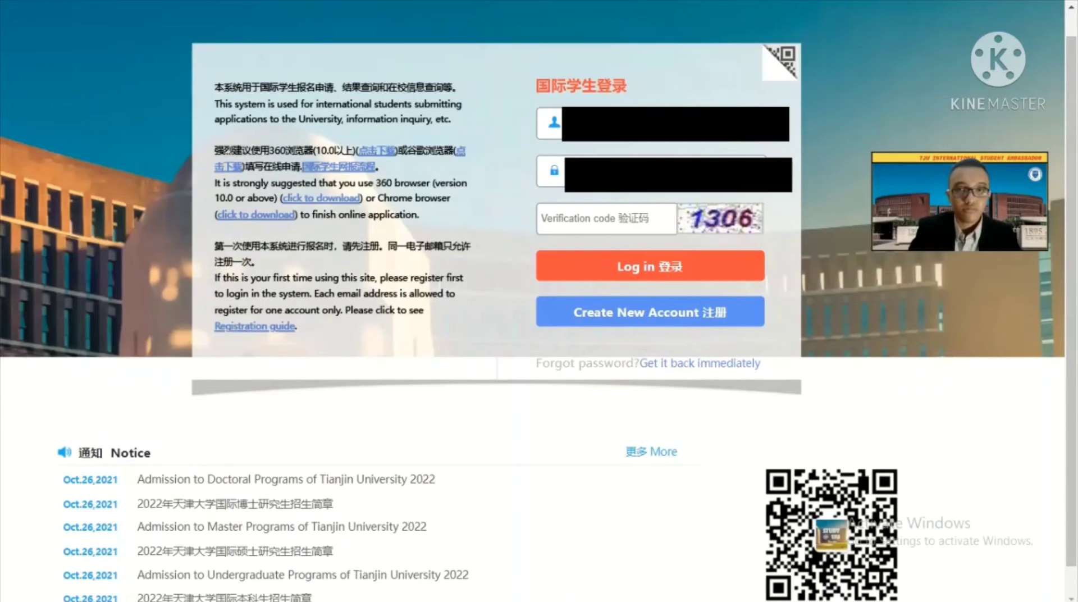
key("Return")
left_click(585, 215)
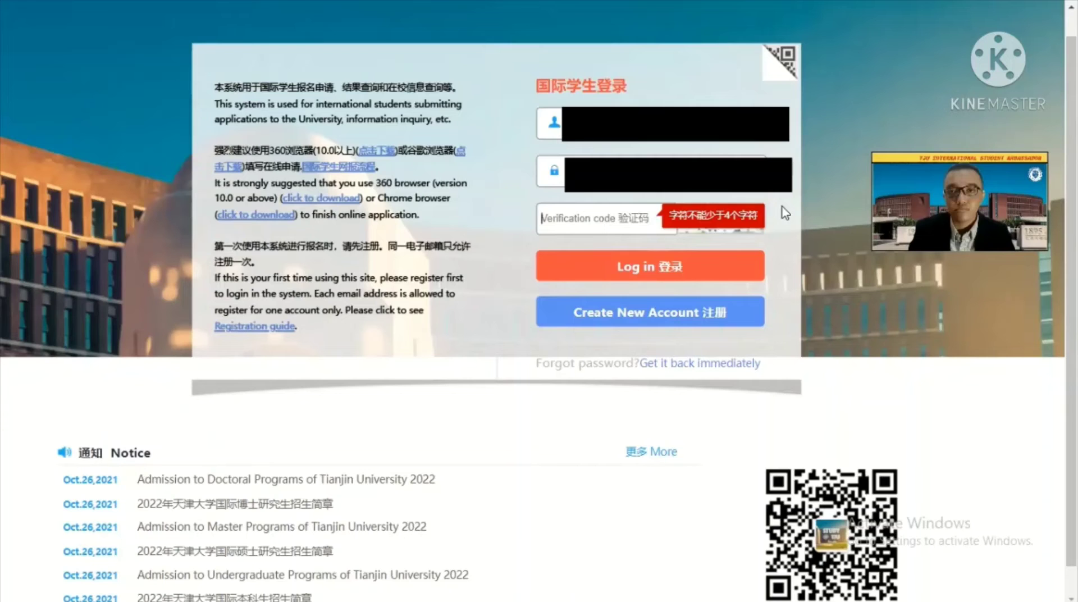
type("3716")
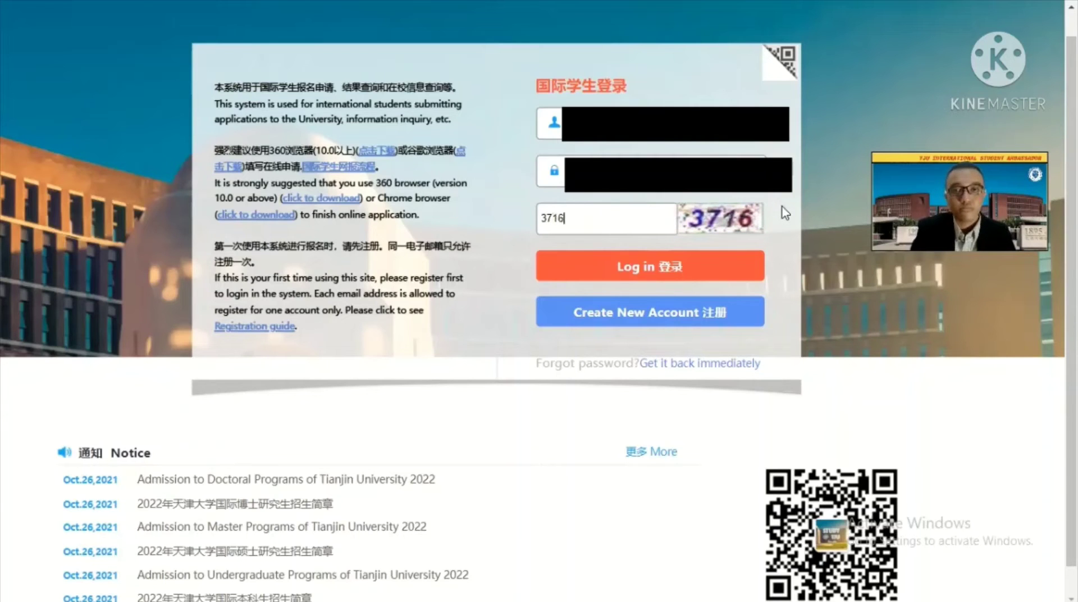
left_click(766, 218)
left_click(542, 273)
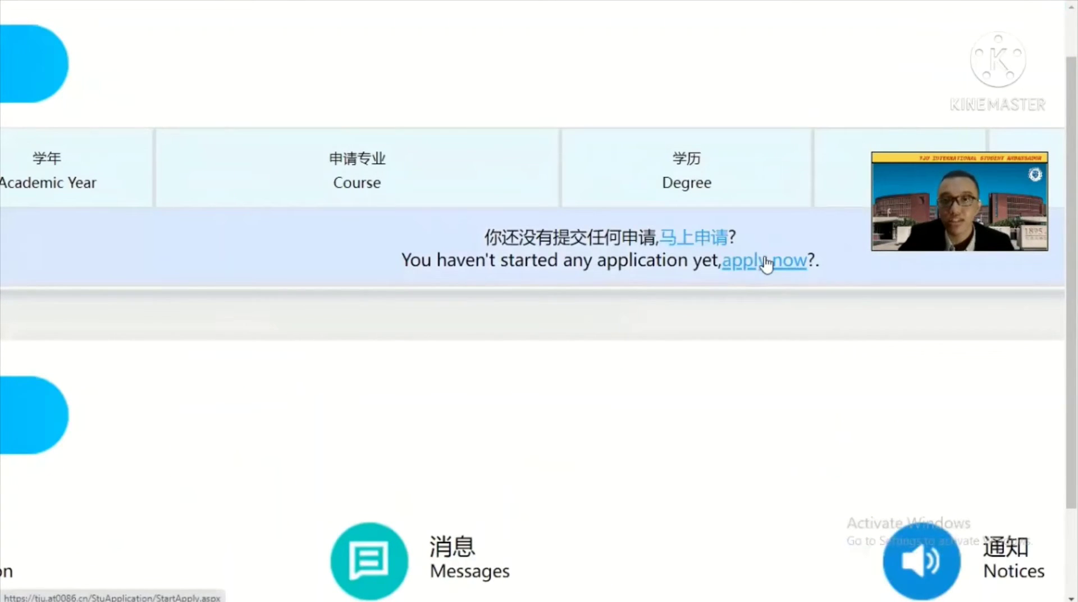
Start a new application and download the doctoral admissions Attachments .rar archive
left_click(765, 259)
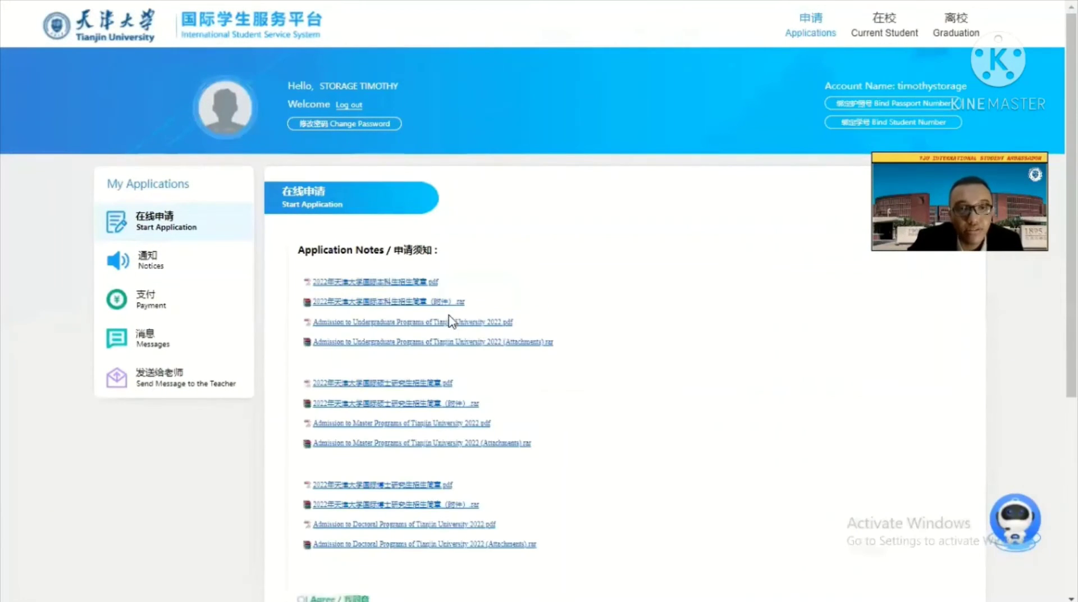
scroll(539, 192, "down", 2)
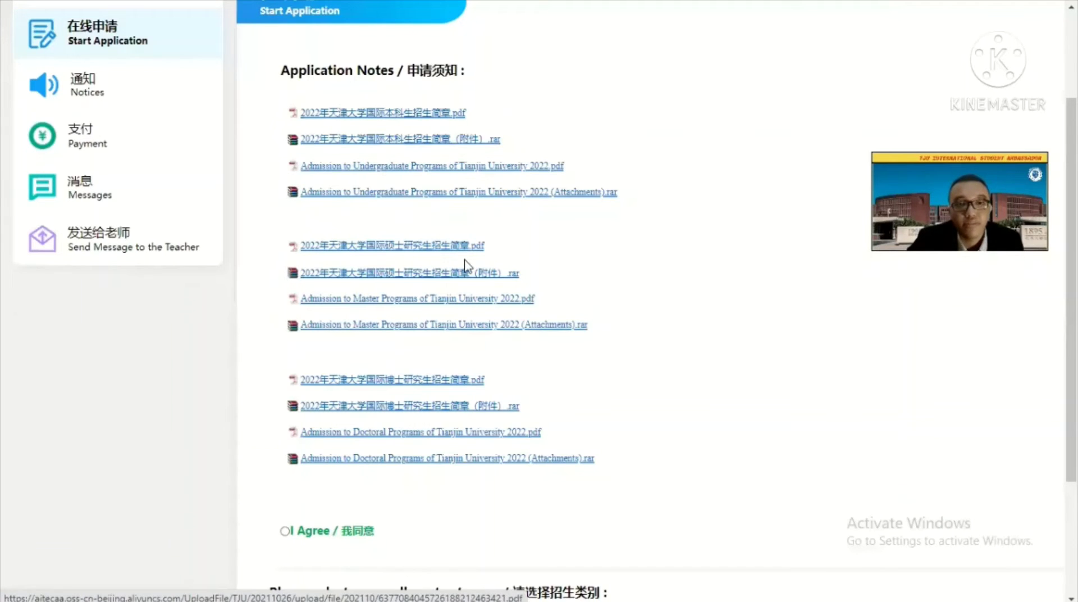
left_click(489, 406)
scroll(487, 405, "down", 5)
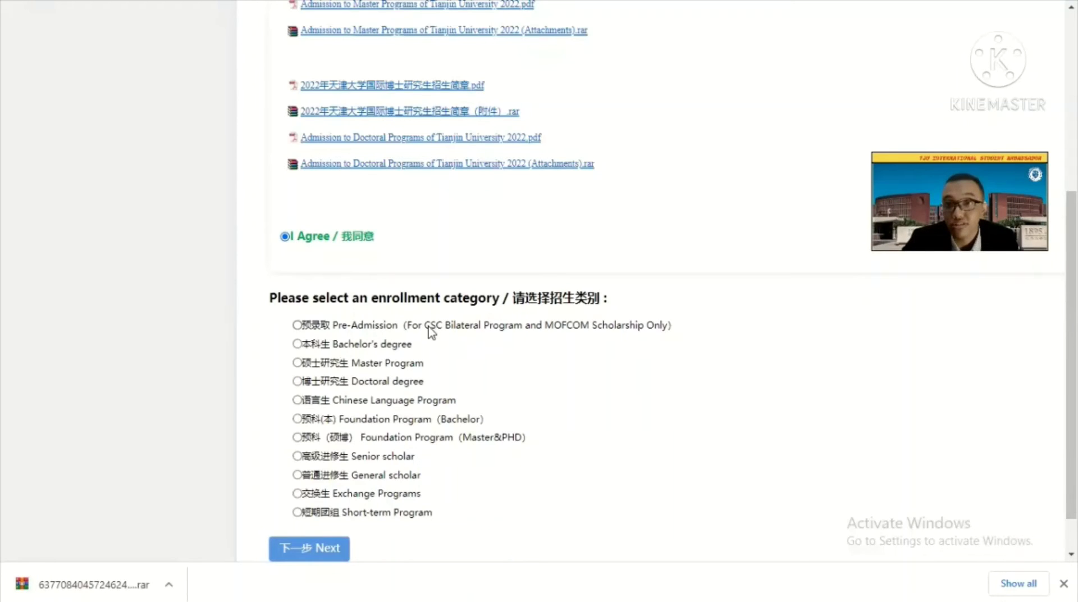
scroll(317, 348, "down", 2)
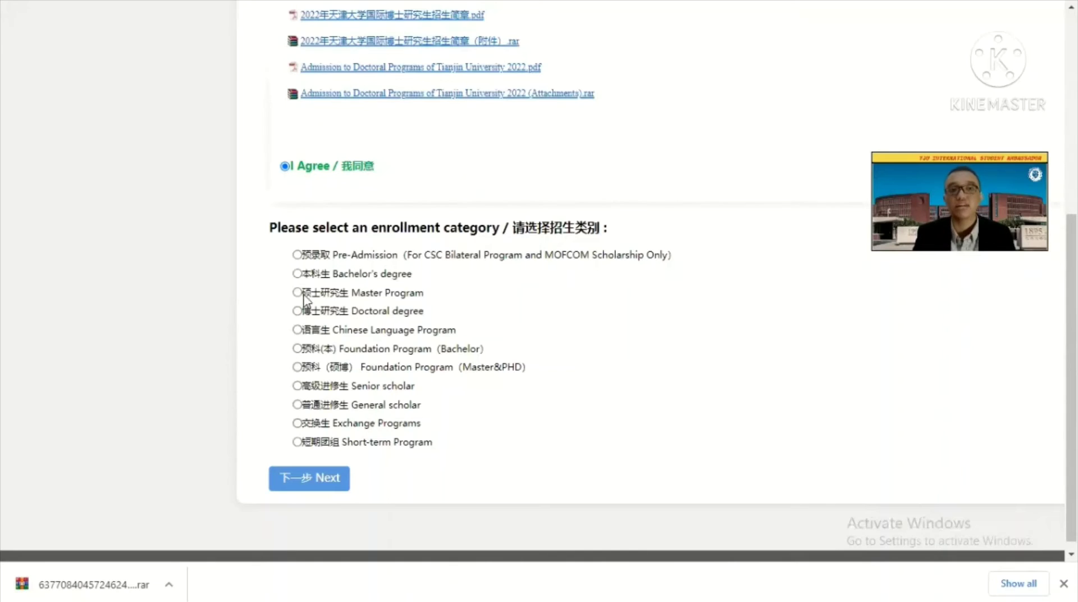
Choose Bachelor's degree as the enrollment category and continue to program search
left_click(297, 274)
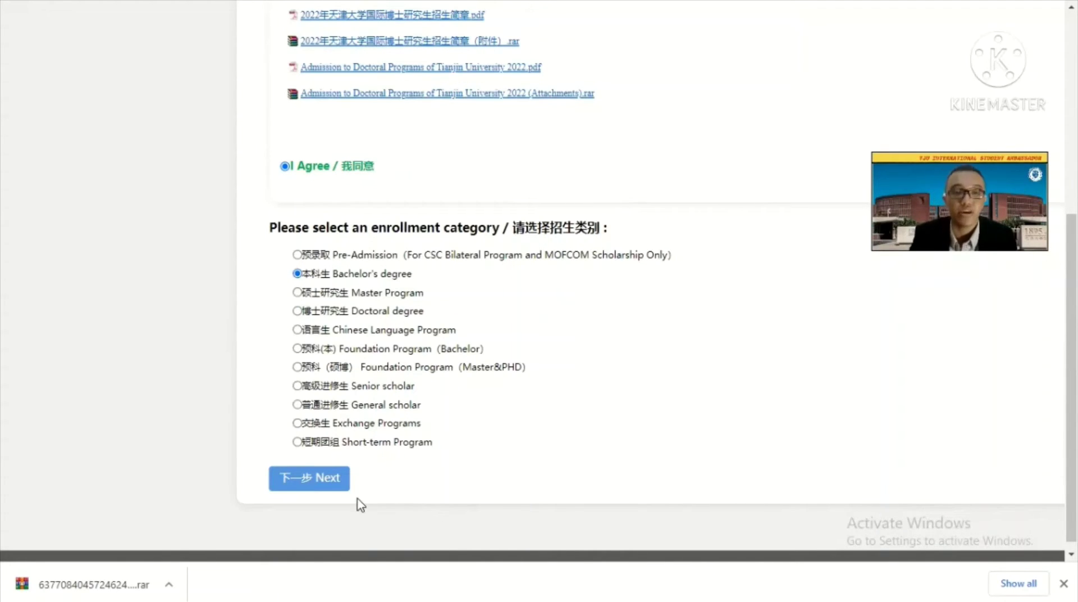
left_click(325, 486)
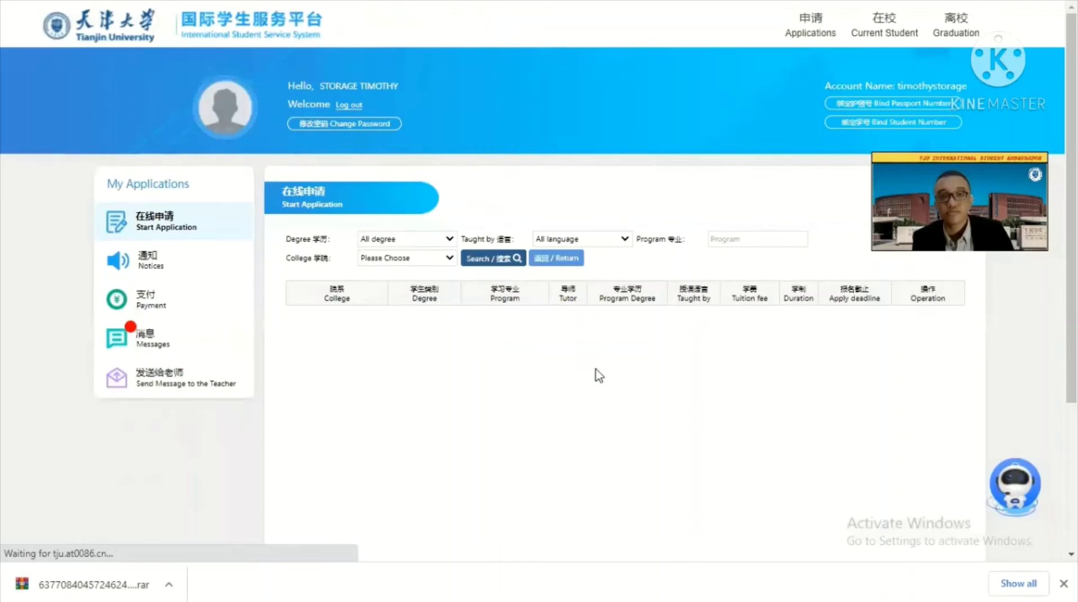
Search for Bachelor's degree programs taught in English
scroll(593, 371, "up", 3)
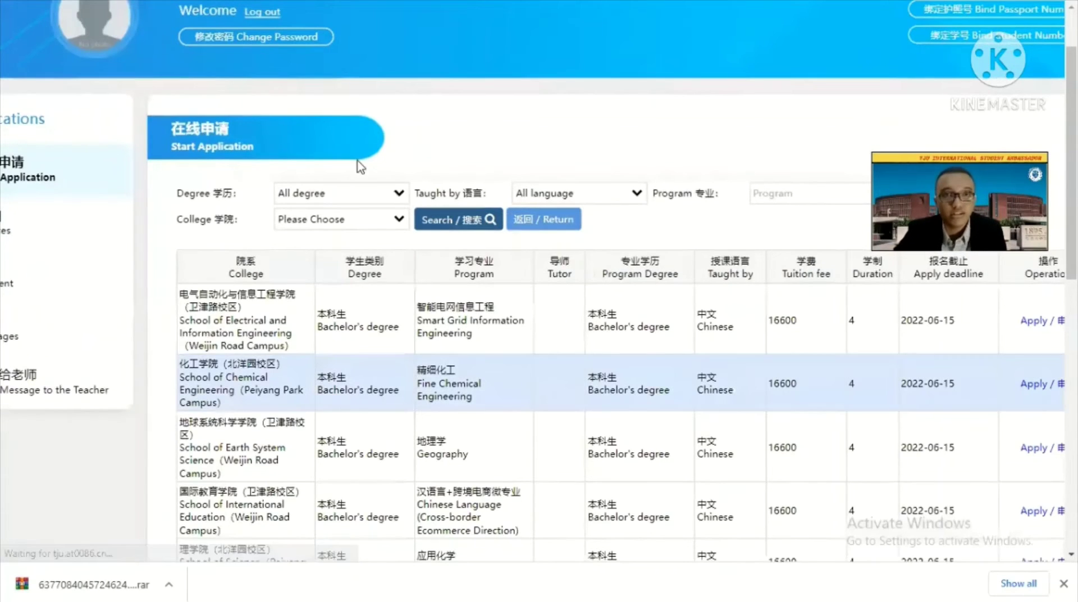
scroll(358, 162, "down", 1)
left_click(285, 120)
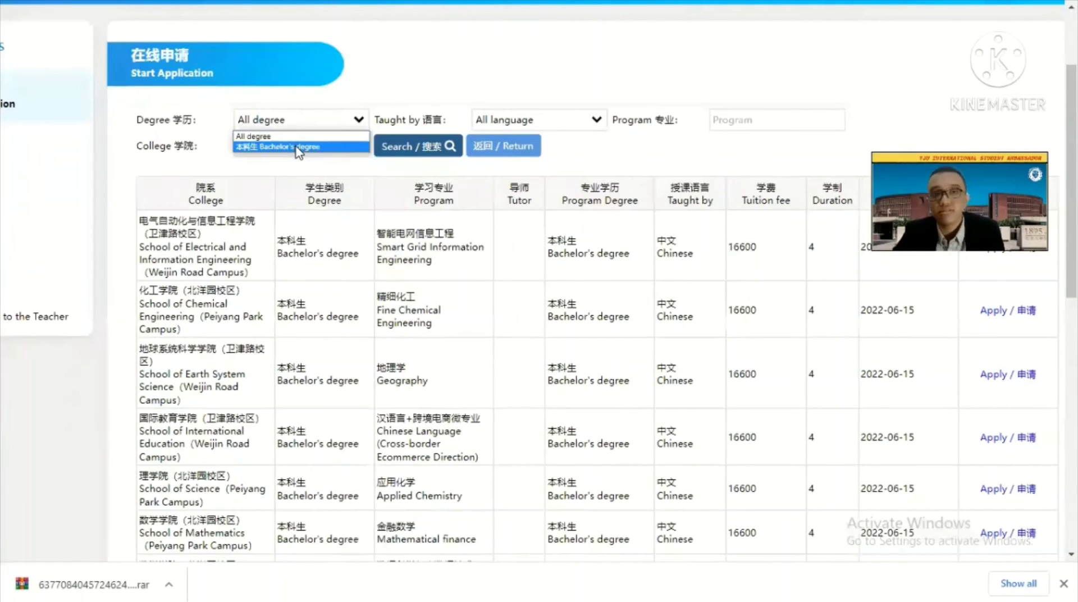
left_click(299, 147)
scroll(360, 176, "down", 3)
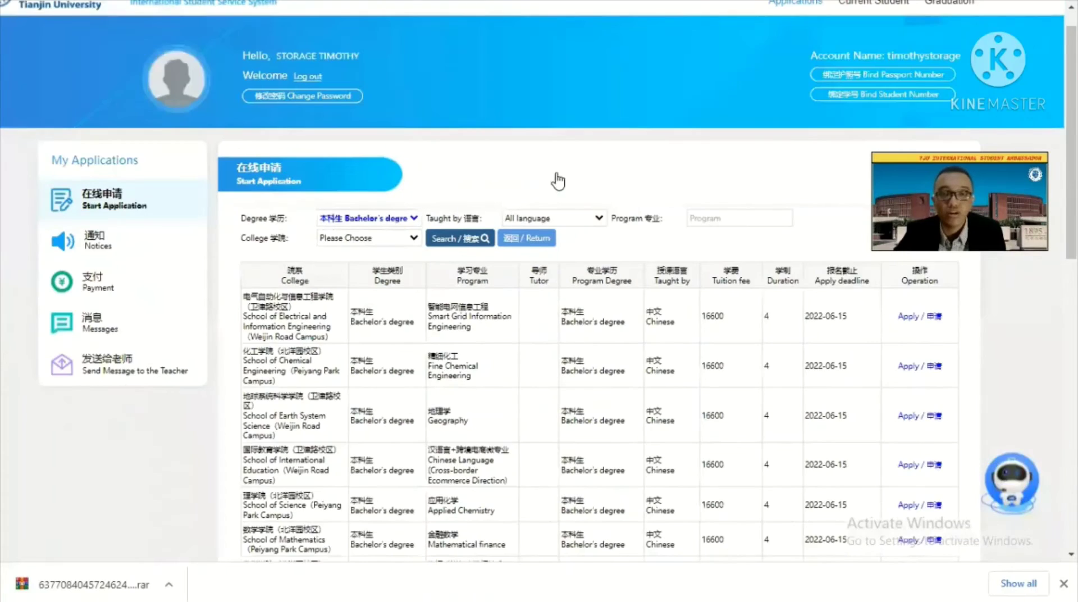
scroll(558, 181, "down", 1)
left_click(563, 163)
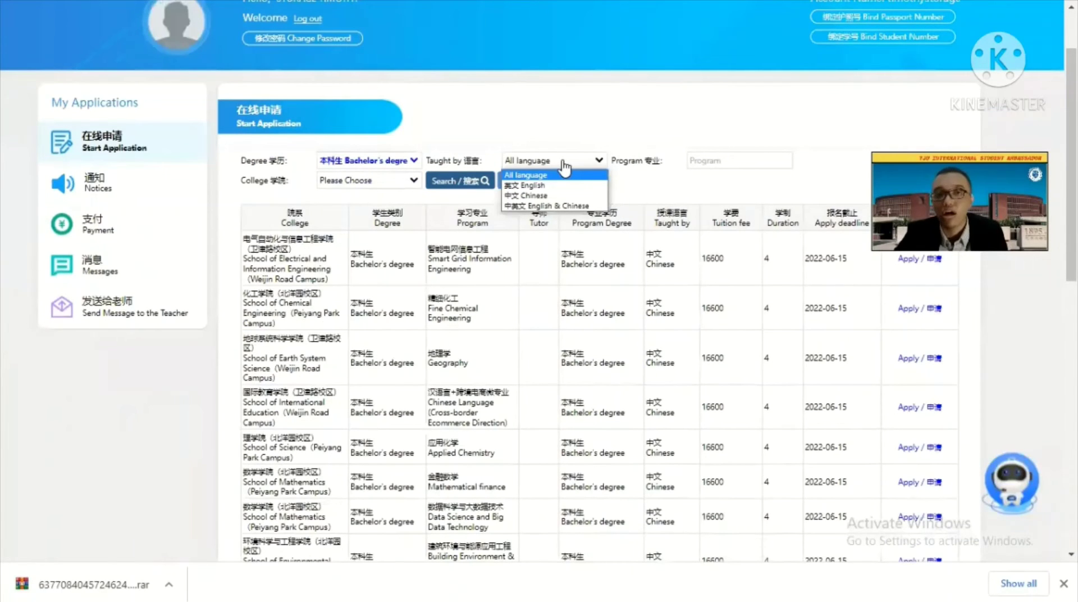
left_click(543, 186)
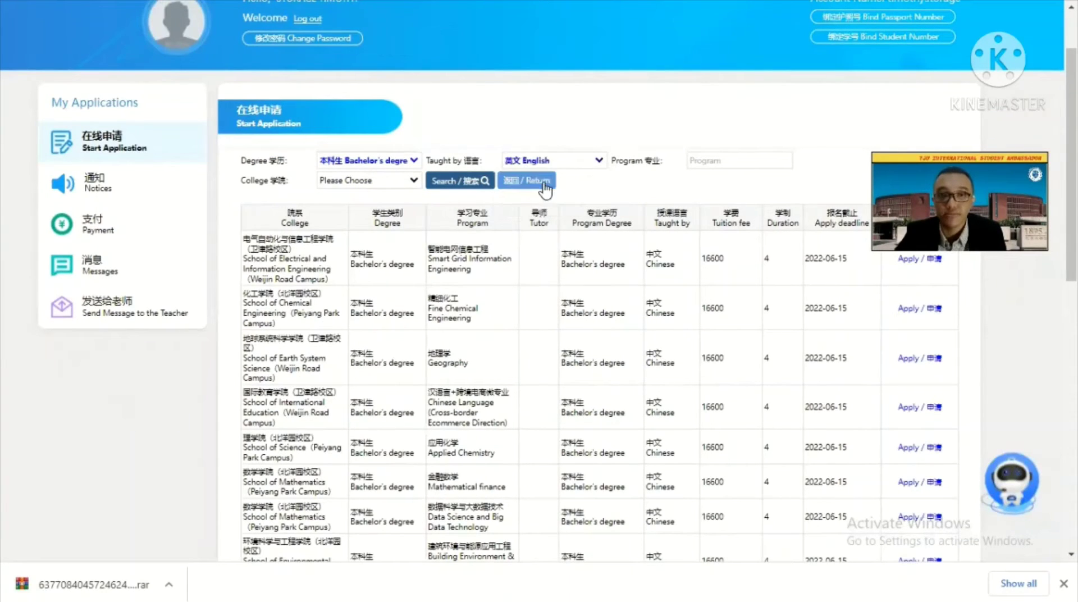
left_click(463, 181)
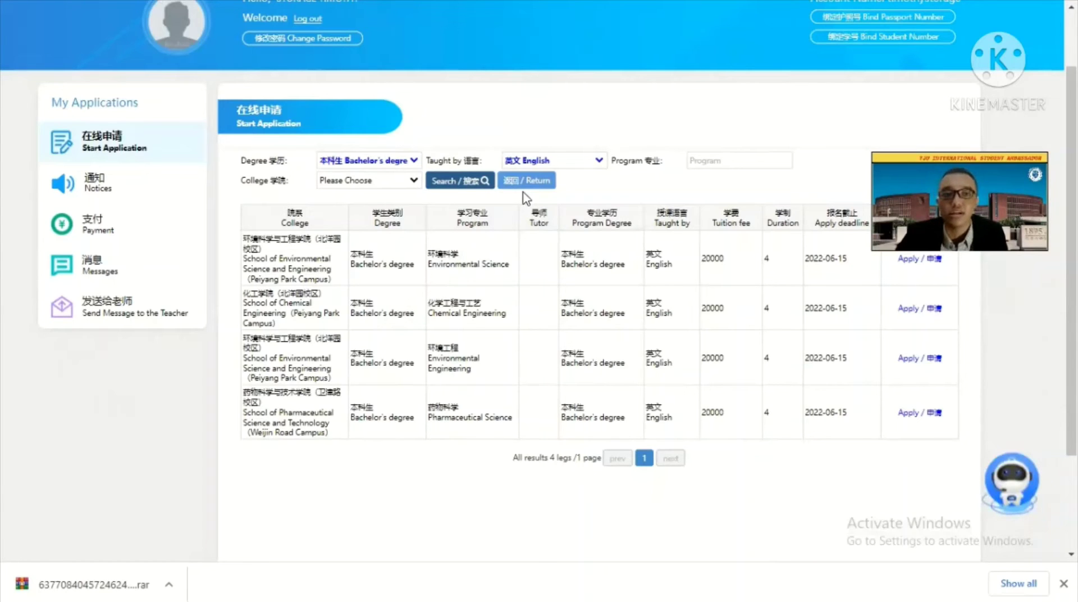
Check the college list and read the results table, enlarging then reducing the zoom
left_click(388, 181)
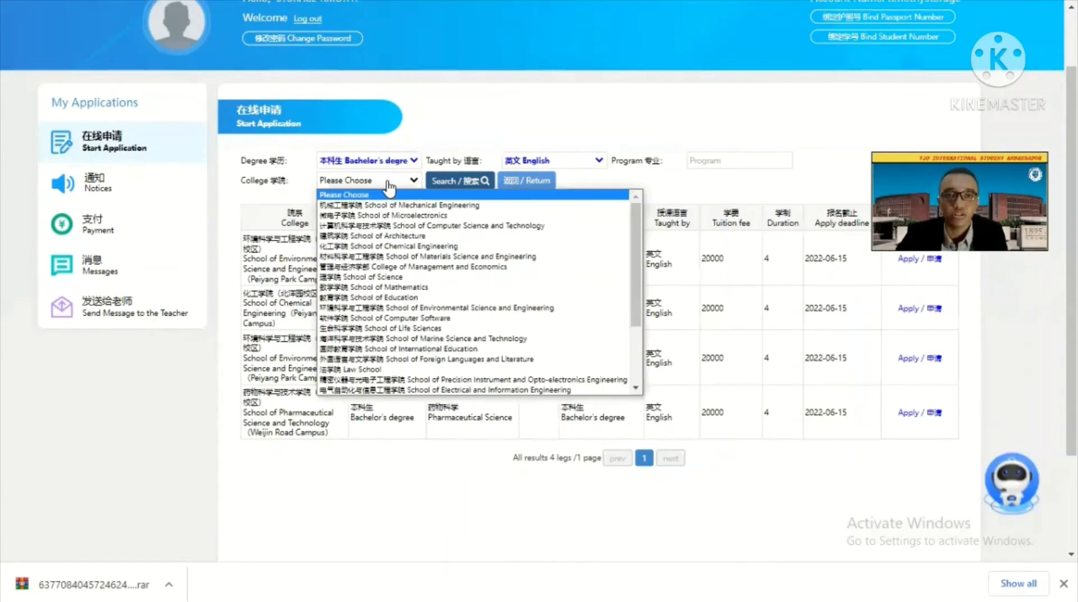
left_click(533, 101)
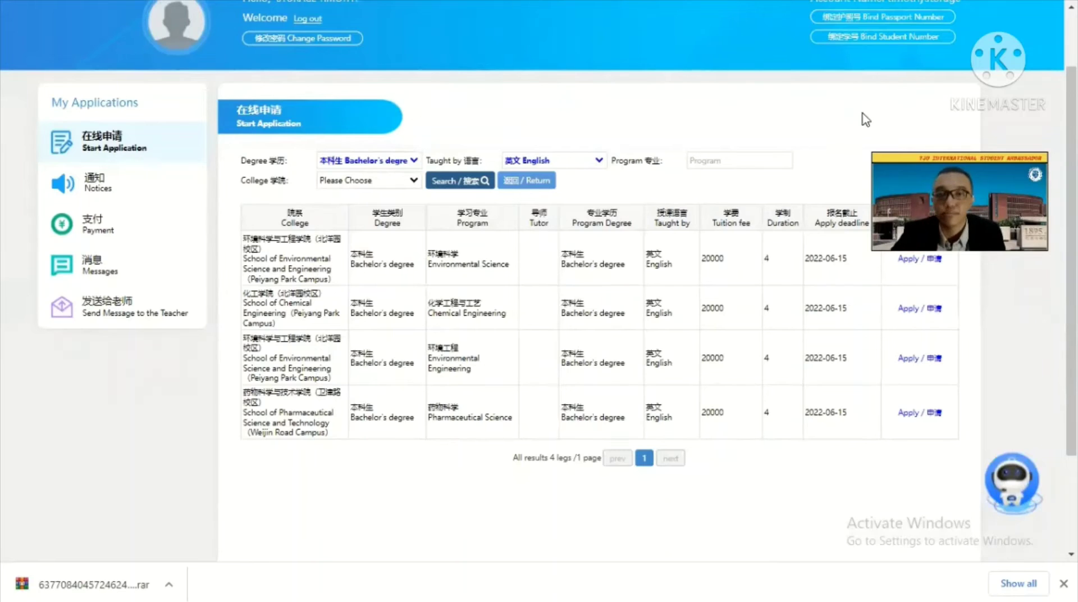
key("ctrl+plus")
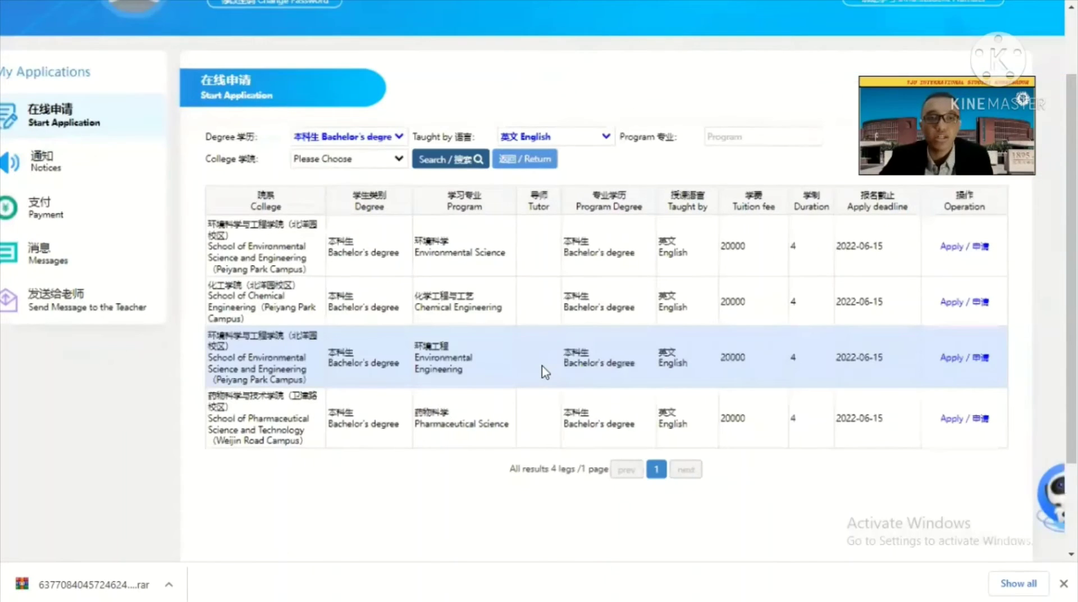
key("ctrl+plus")
key("ctrl+plus")
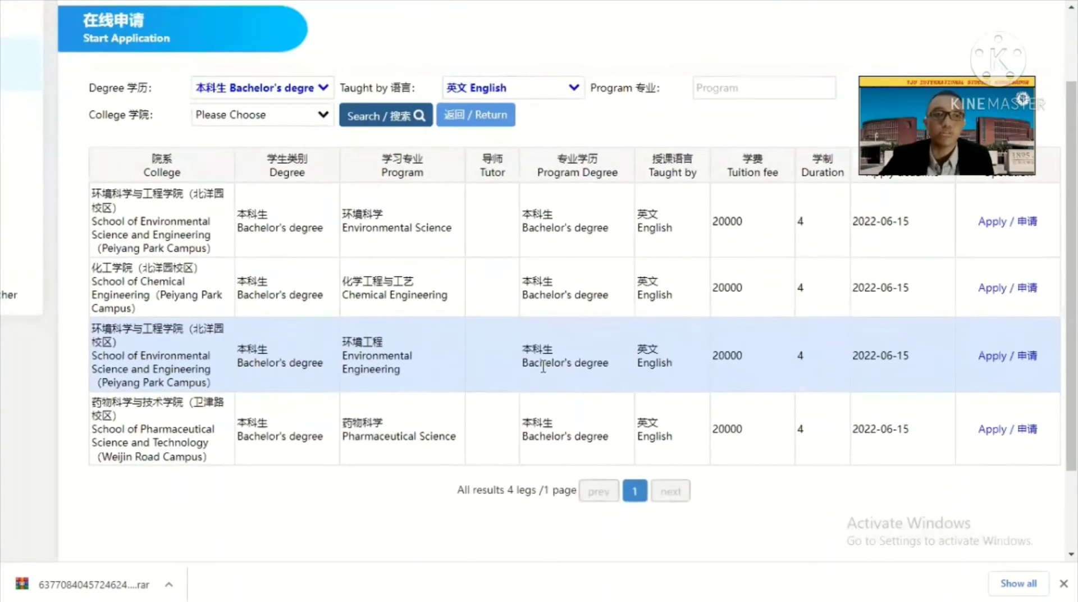
scroll(543, 366, "up", 1)
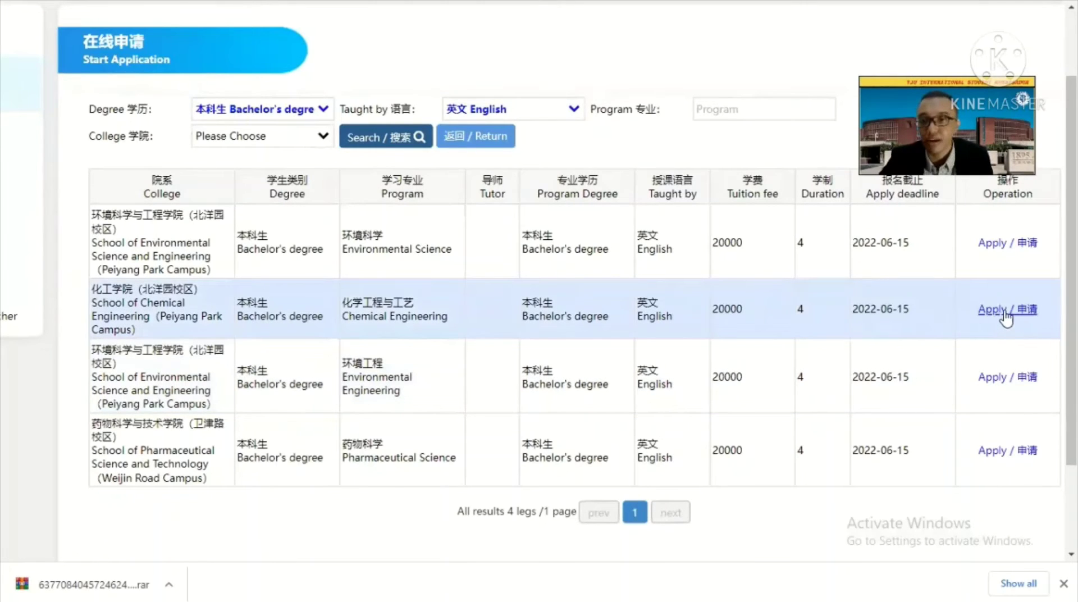
scroll(1004, 317, "right", 1)
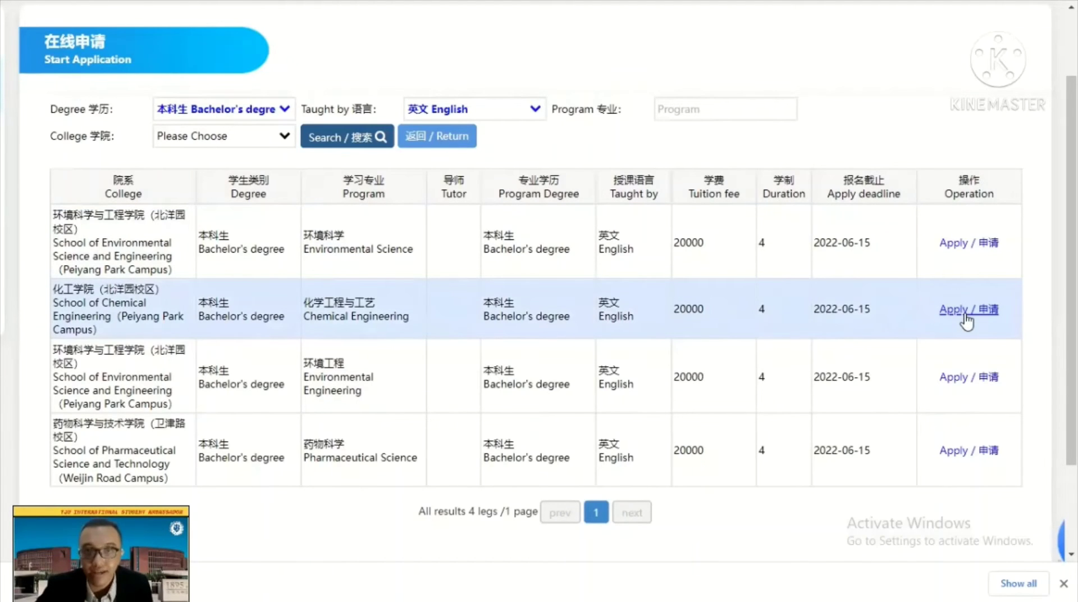
key("ctrl+minus")
key("ctrl+minus")
key("ctrl+minus")
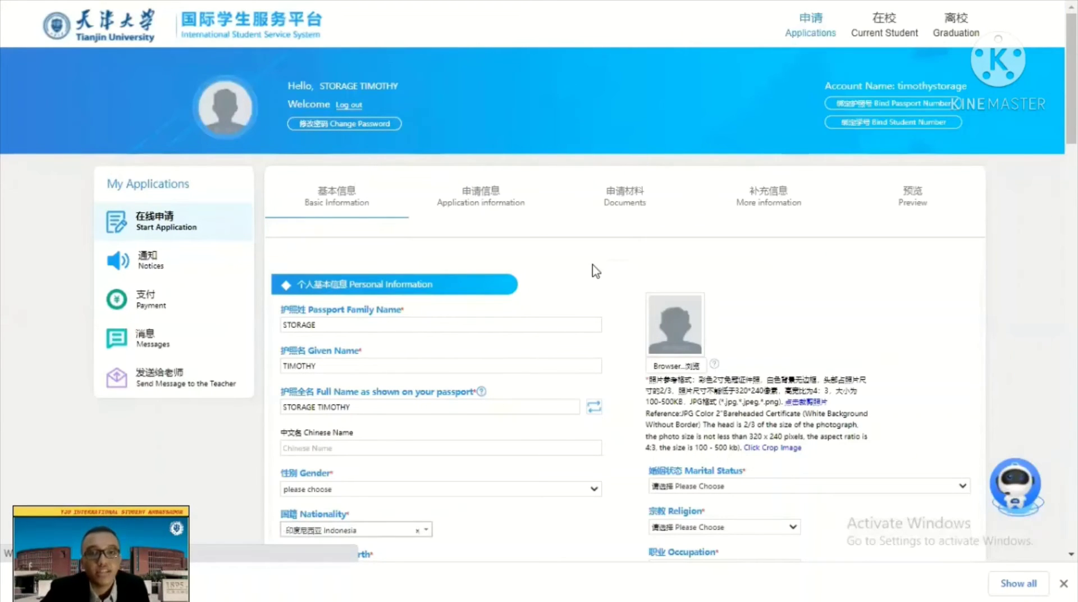
Scroll through the Personal Information section, visiting the Chinese Name field
scroll(595, 271, "down", 1)
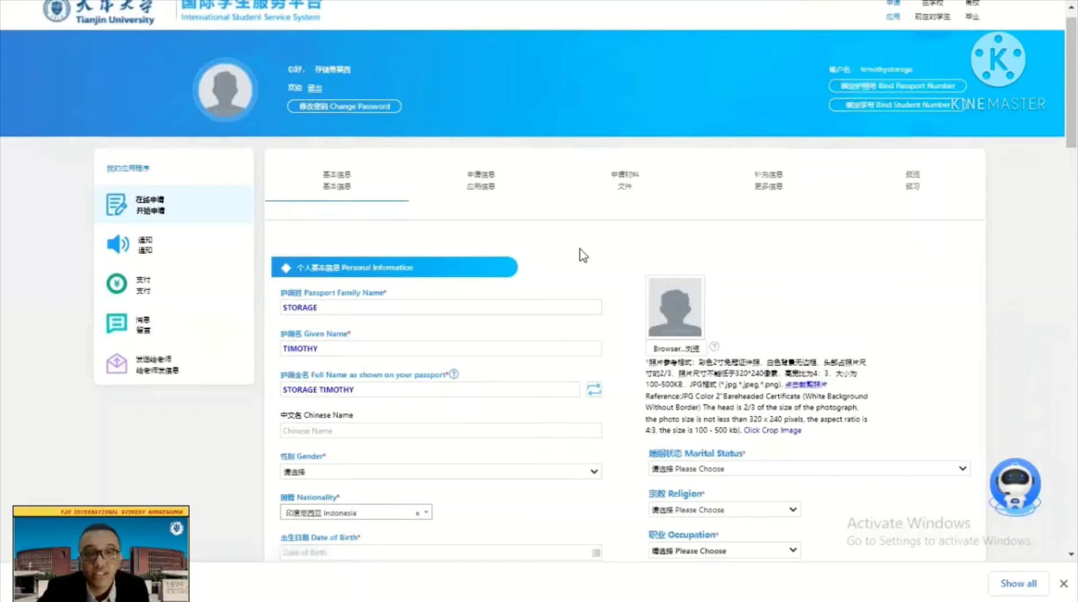
scroll(582, 255, "down", 1)
scroll(339, 239, "down", 4)
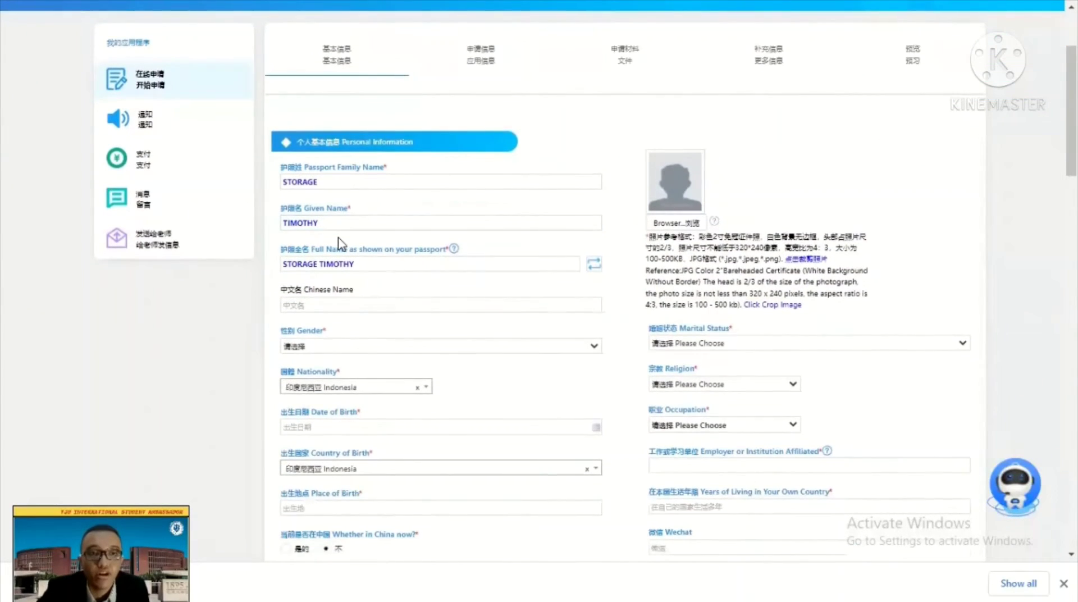
scroll(338, 244, "down", 1)
left_click(318, 284)
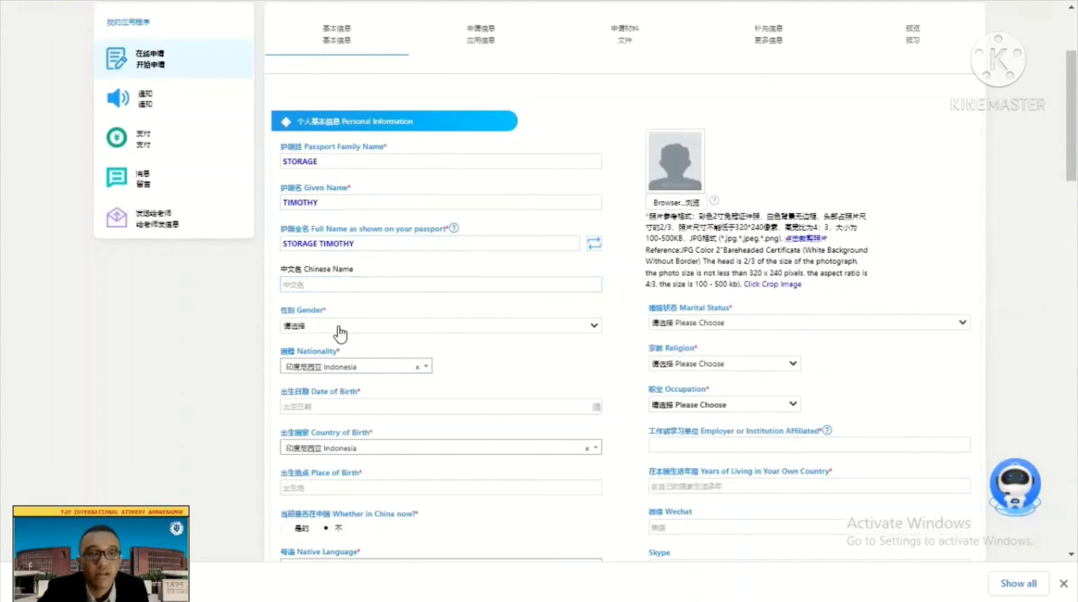
scroll(338, 333, "down", 1)
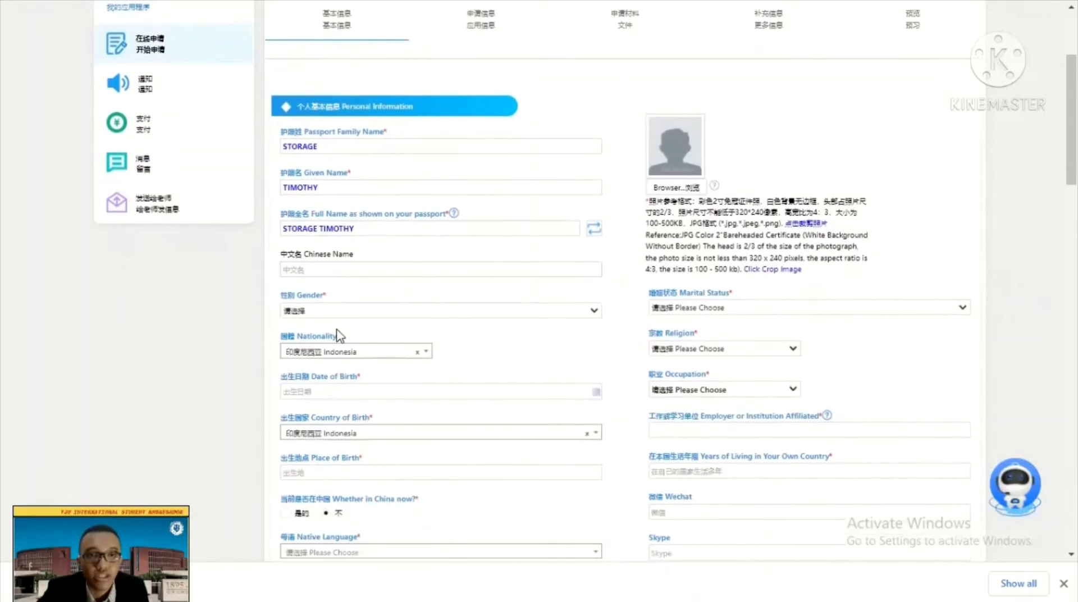
scroll(326, 313, "down", 1)
scroll(372, 332, "down", 1)
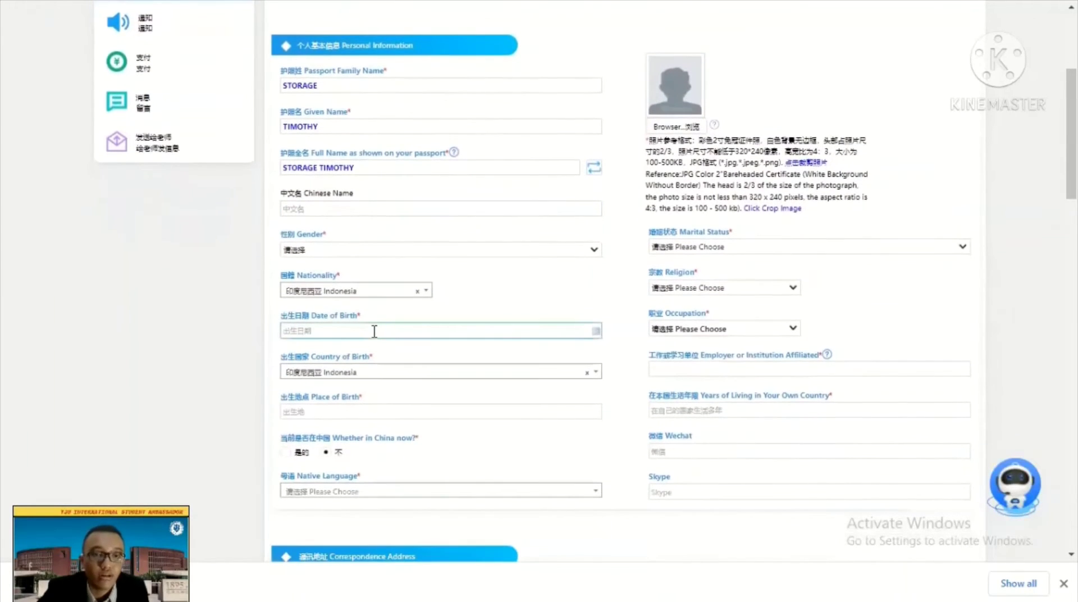
scroll(378, 393, "down", 1)
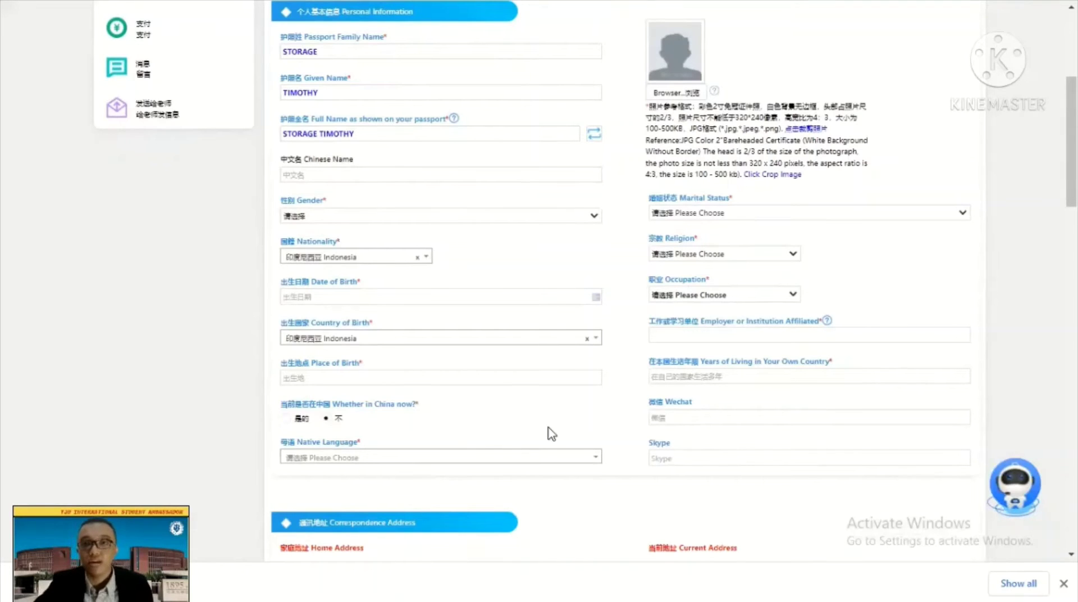
scroll(916, 290, "up", 2)
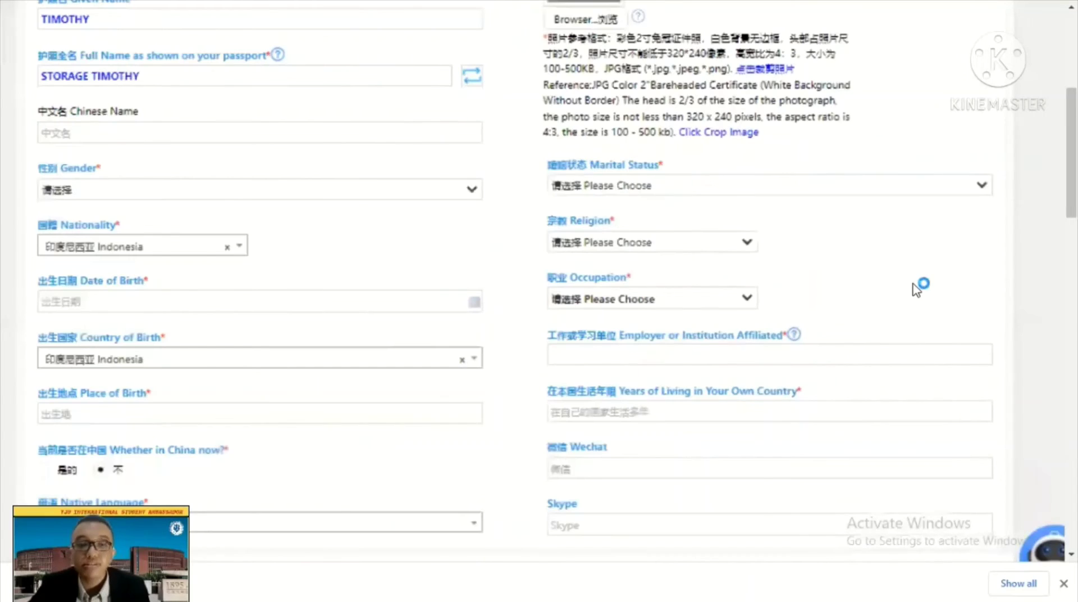
scroll(915, 290, "down", 3)
scroll(916, 290, "up", 3)
Enter '-' as Employer or Institution Affiliated, leaving Marital Status unchanged
left_click(728, 188)
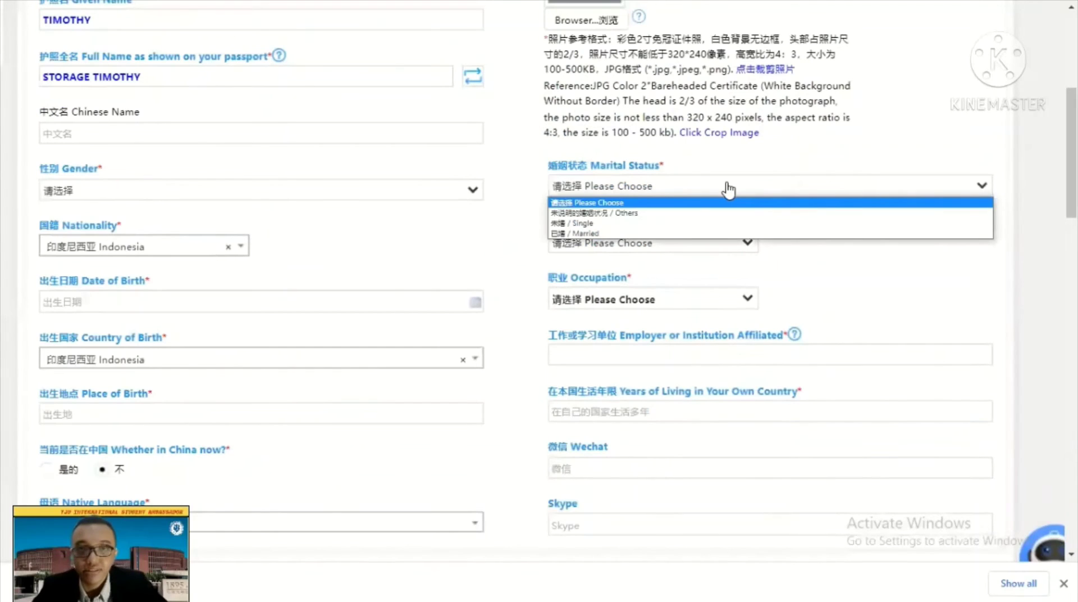
left_click(718, 187)
scroll(651, 240, "down", 1)
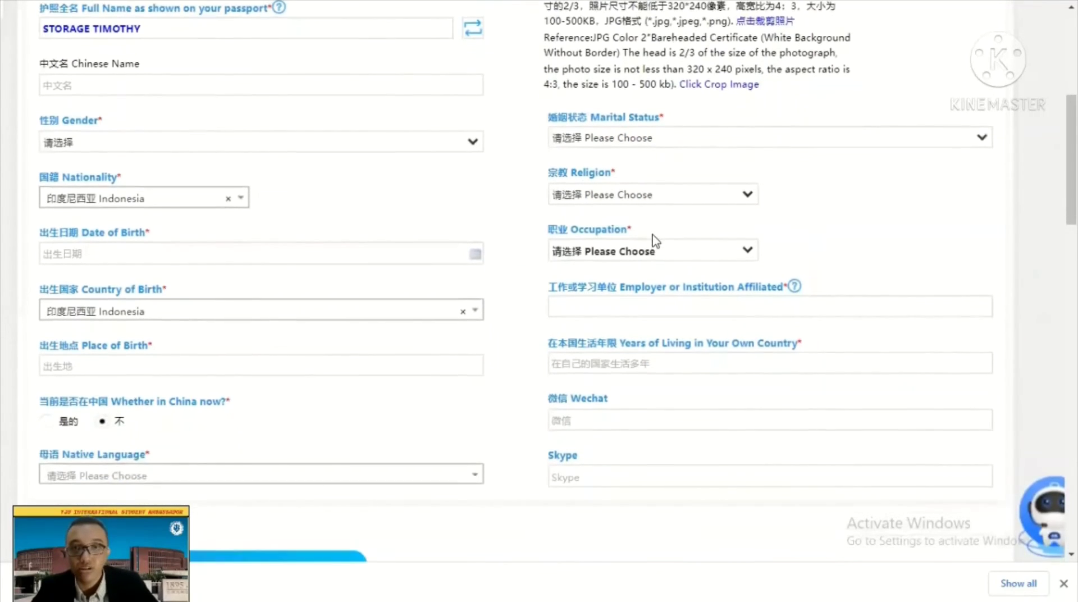
scroll(656, 240, "down", 2)
left_click(654, 232)
scroll(653, 232, "down", 1)
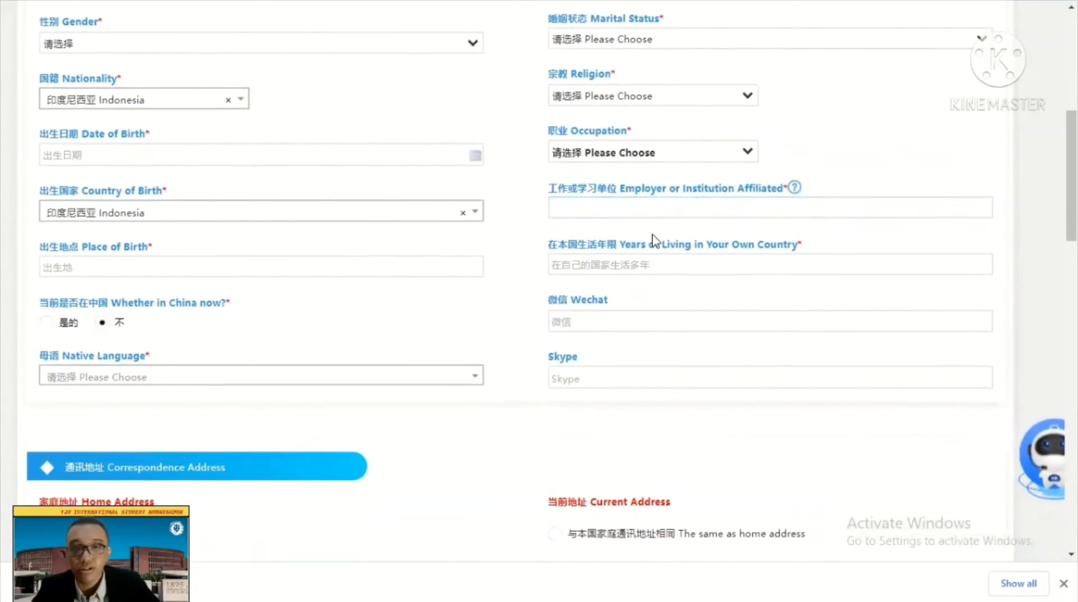
left_click(625, 205)
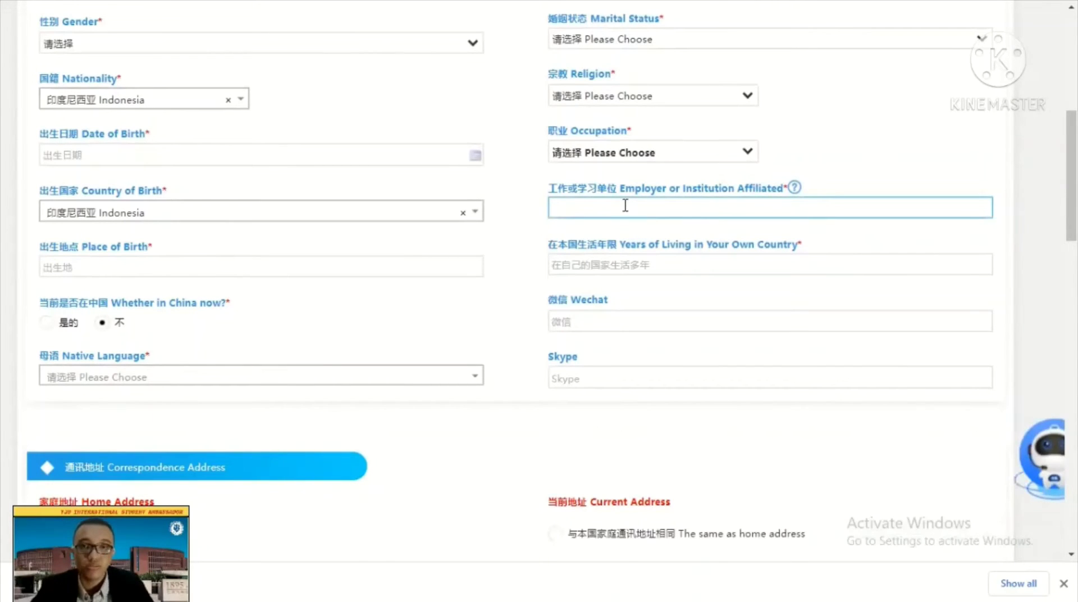
left_click(538, 230)
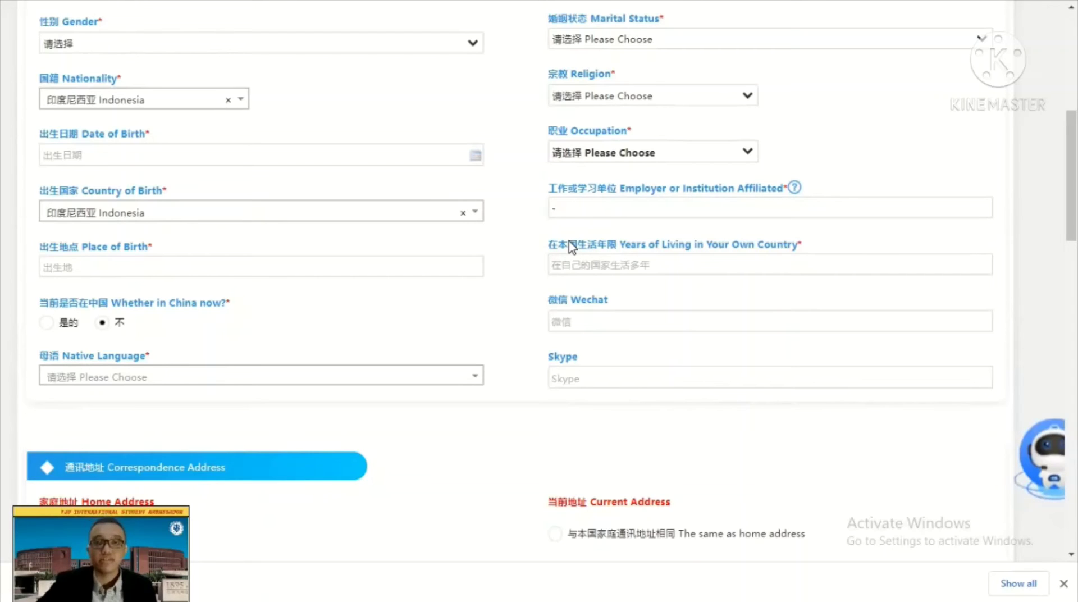
Move through the Skype and Wechat fields toward Correspondence Address
scroll(637, 305, "down", 1)
left_click(637, 305)
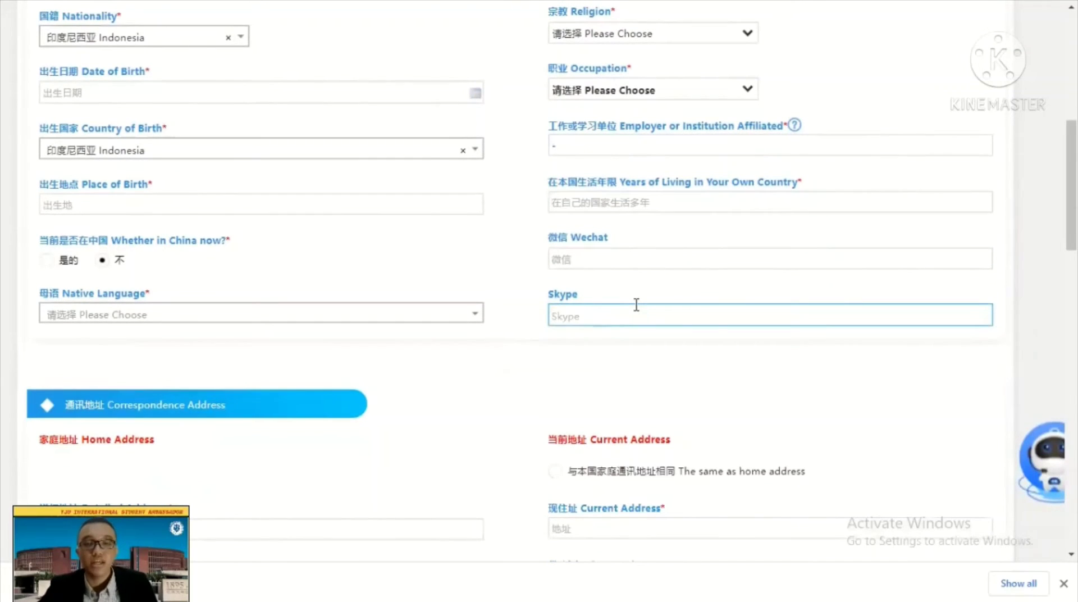
scroll(638, 309, "down", 1)
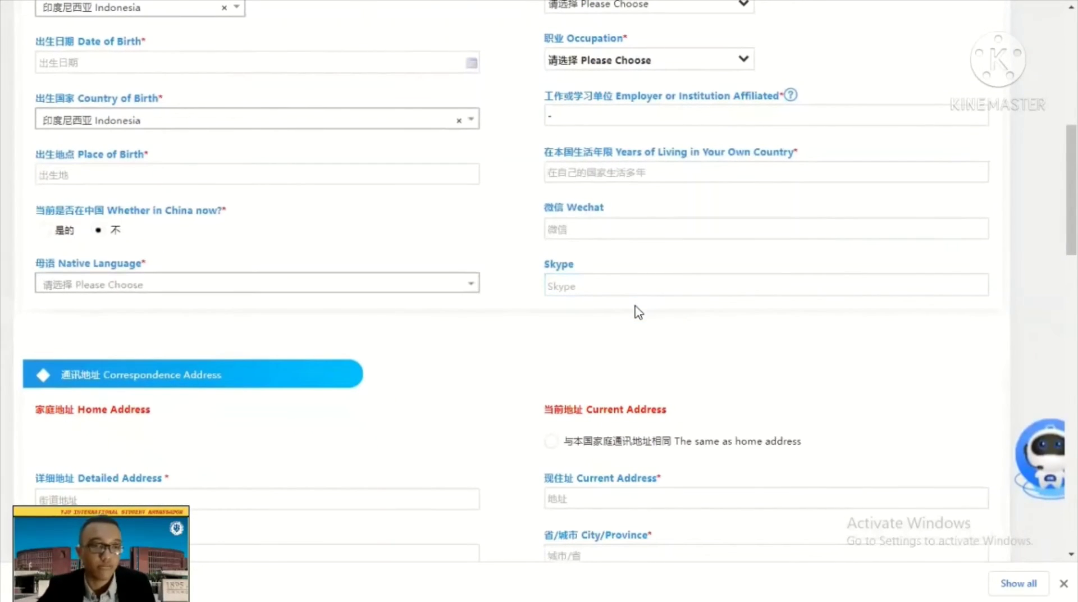
scroll(638, 312, "down", 1)
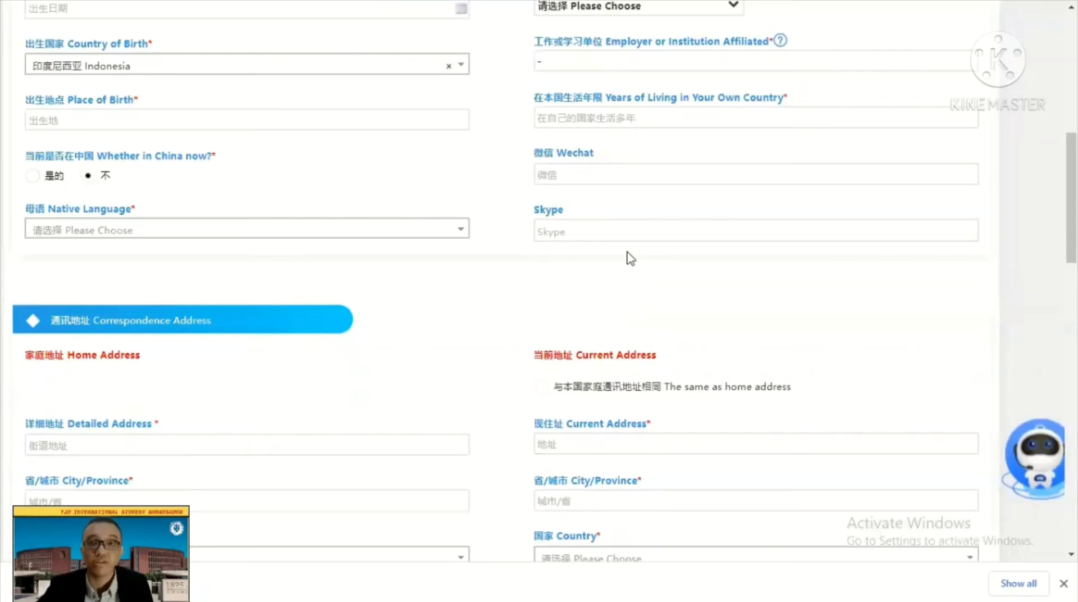
left_click(570, 223)
left_click(611, 175)
scroll(611, 183, "down", 4)
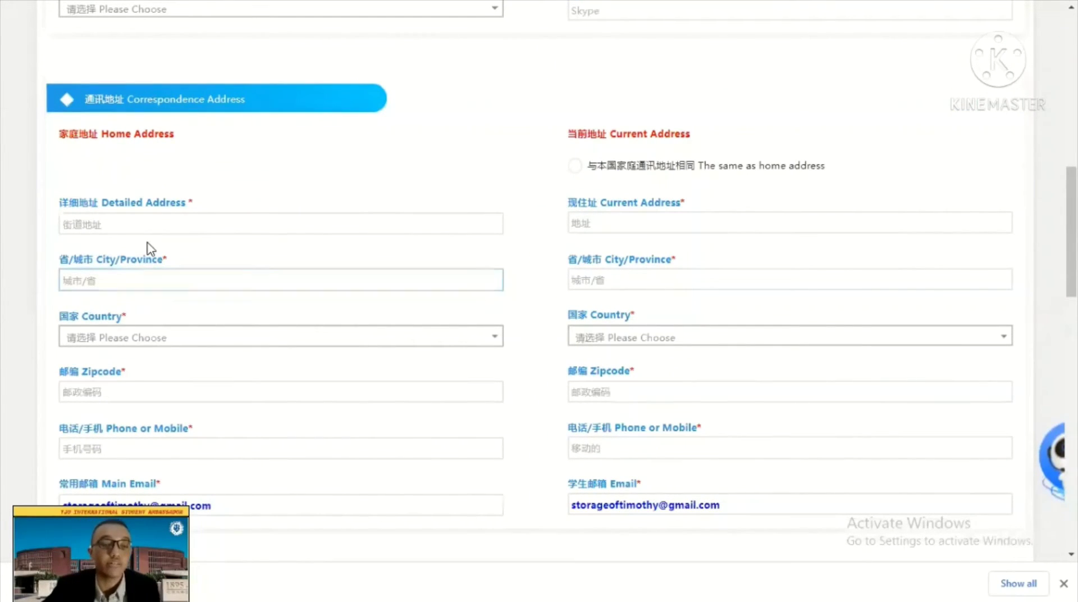
scroll(655, 132, "down", 2)
left_click(655, 127)
scroll(655, 132, "up", 1)
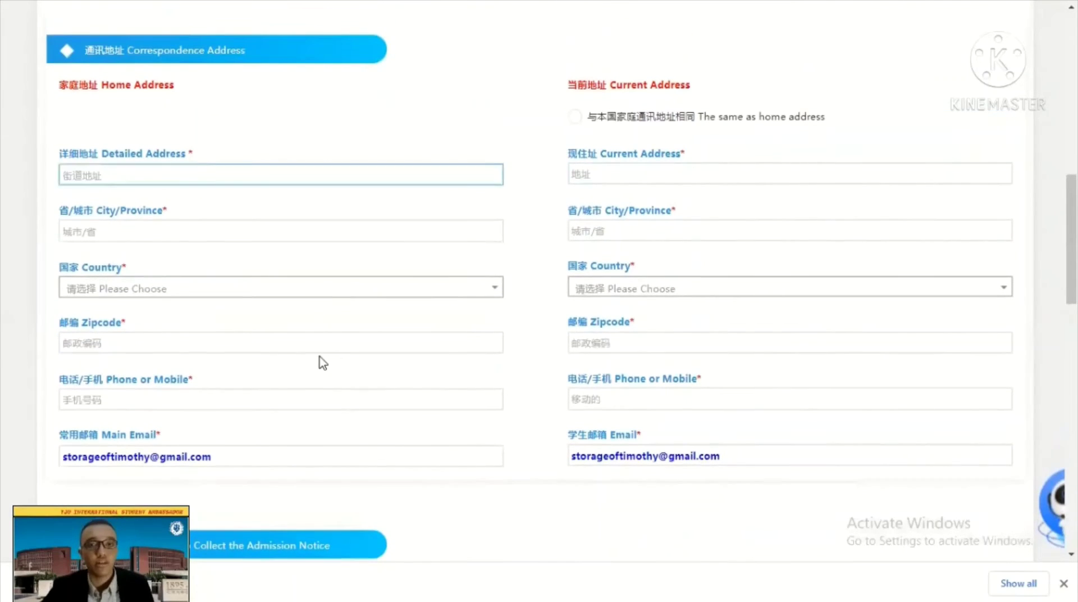
scroll(319, 356, "down", 1)
scroll(323, 362, "down", 1)
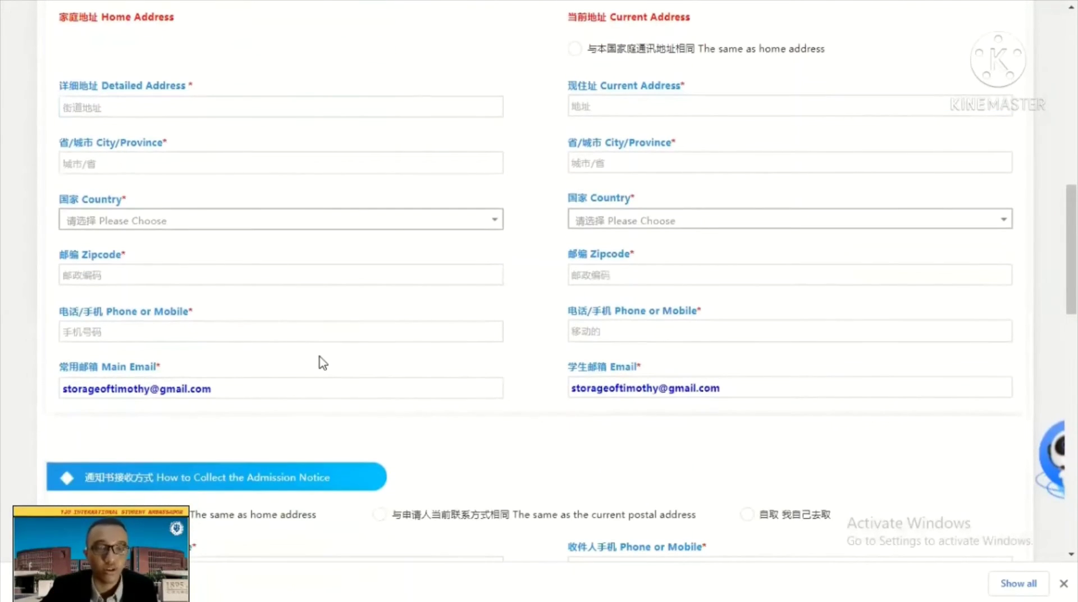
scroll(323, 362, "down", 8)
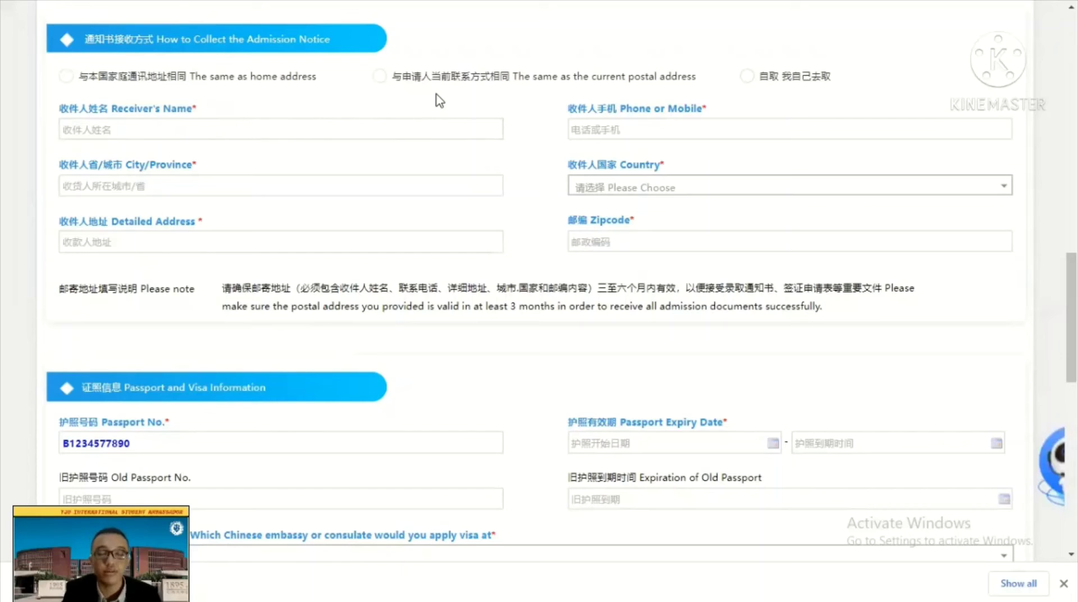
Keep Indonesia as visa country and pick the Chinese Embassy in the Republic of Indonesia
left_click(449, 131)
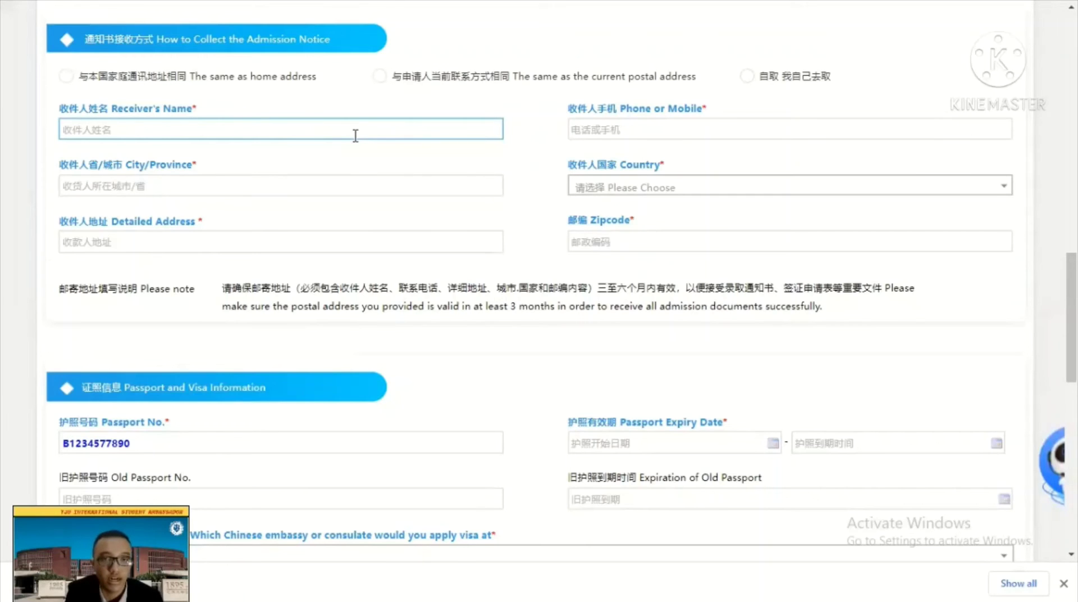
scroll(356, 136, "down", 2)
scroll(355, 136, "down", 5)
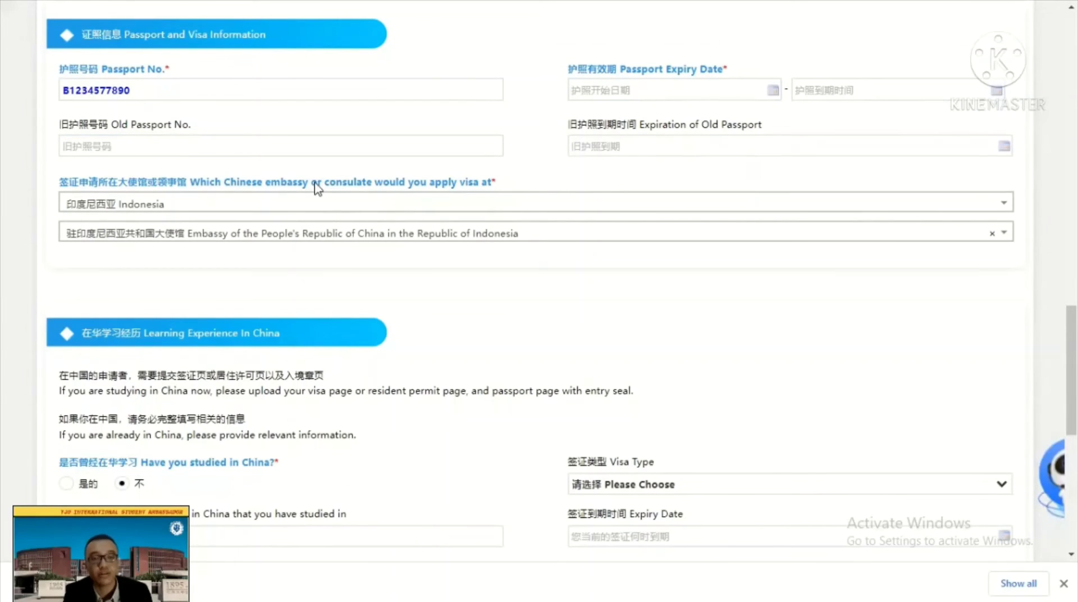
left_click(279, 207)
left_click(278, 206)
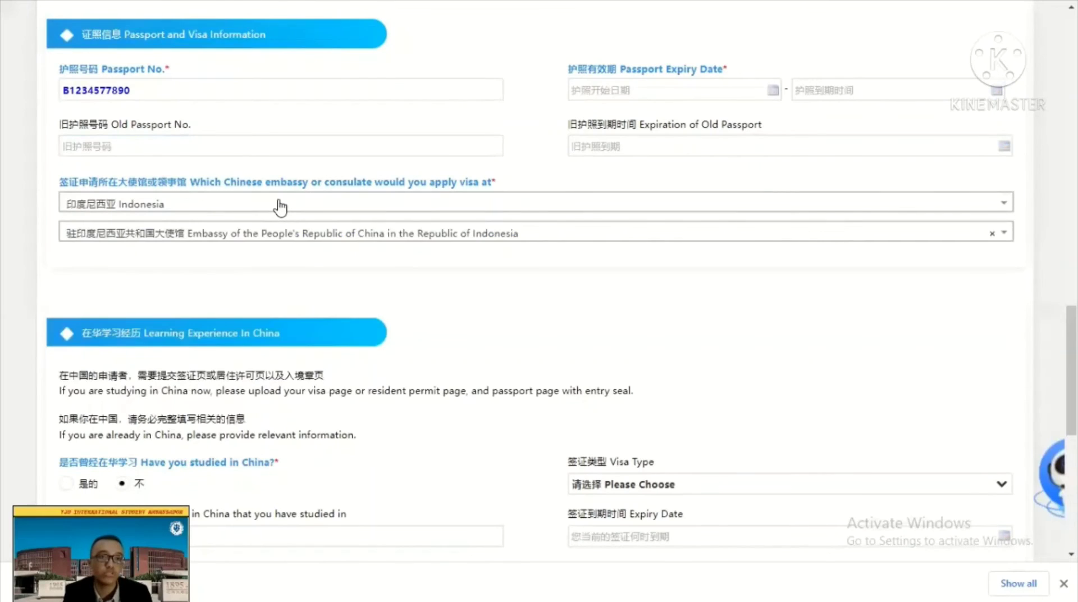
left_click(293, 234)
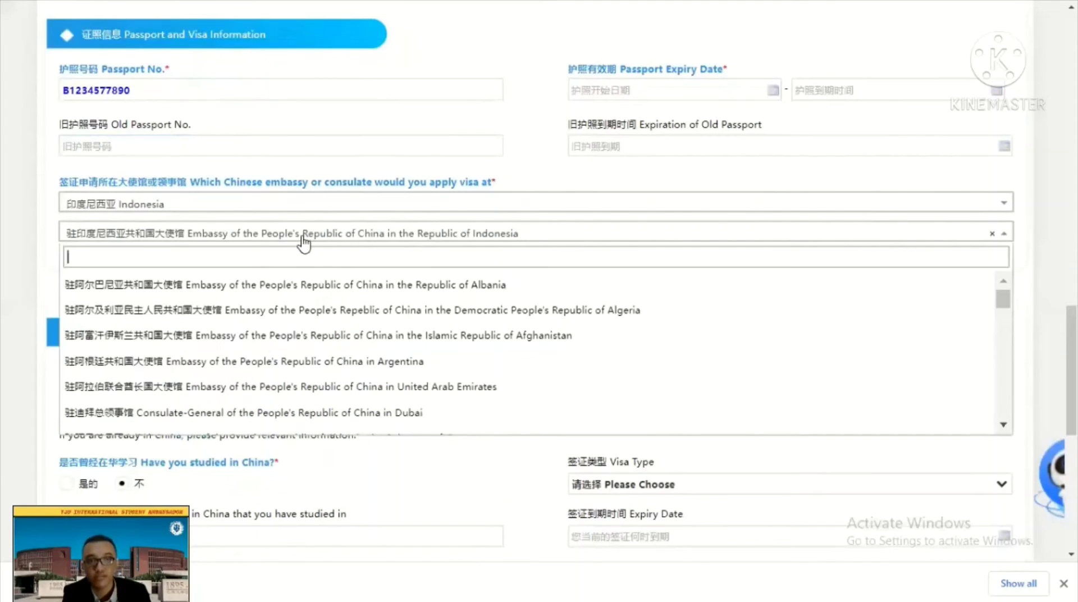
left_click(303, 236)
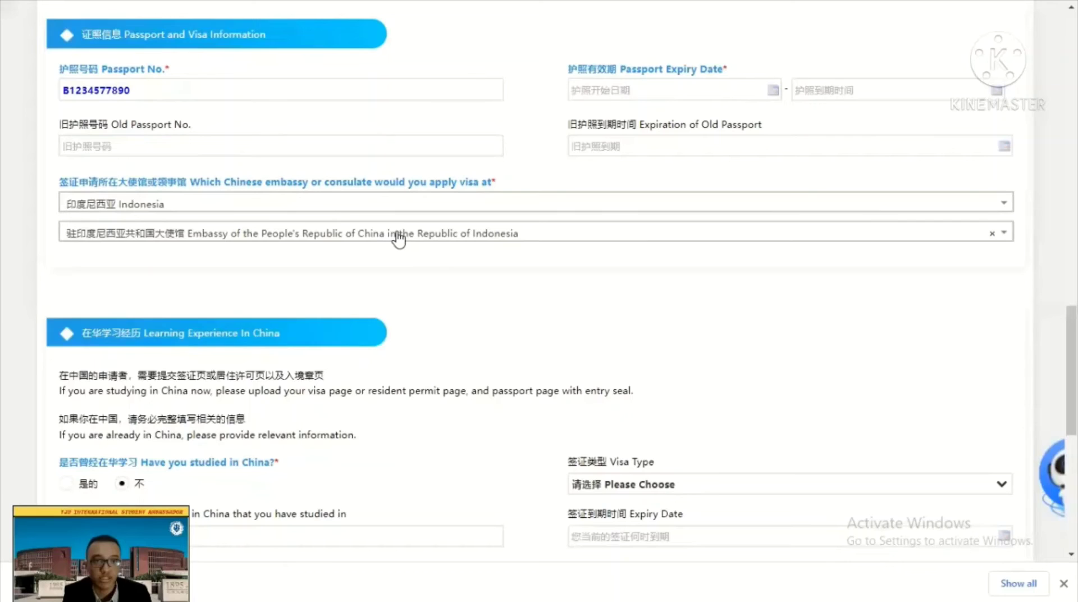
left_click(396, 236)
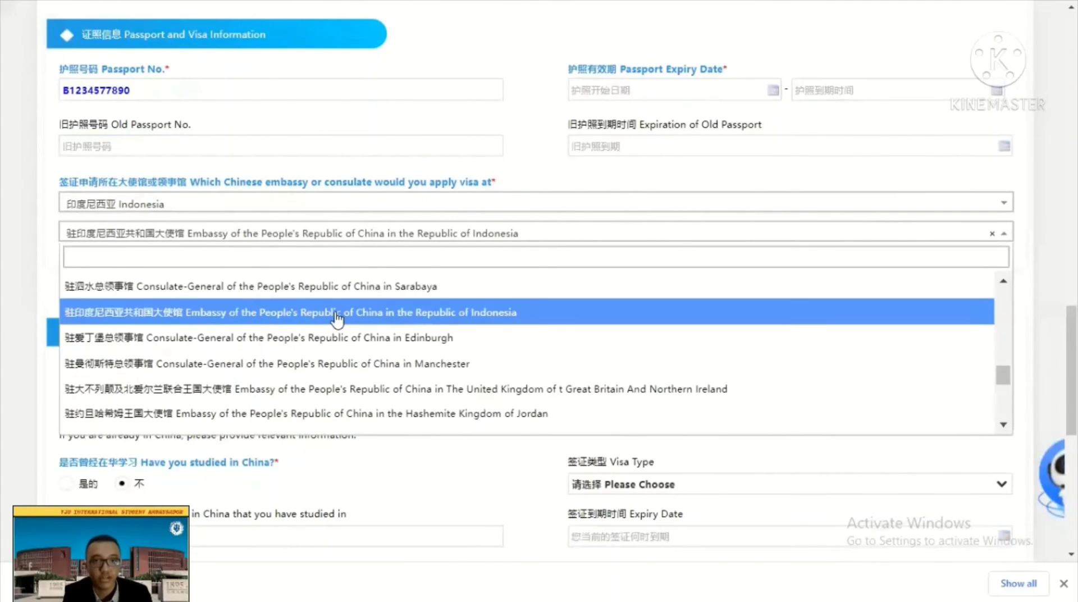
scroll(337, 314, "up", 2)
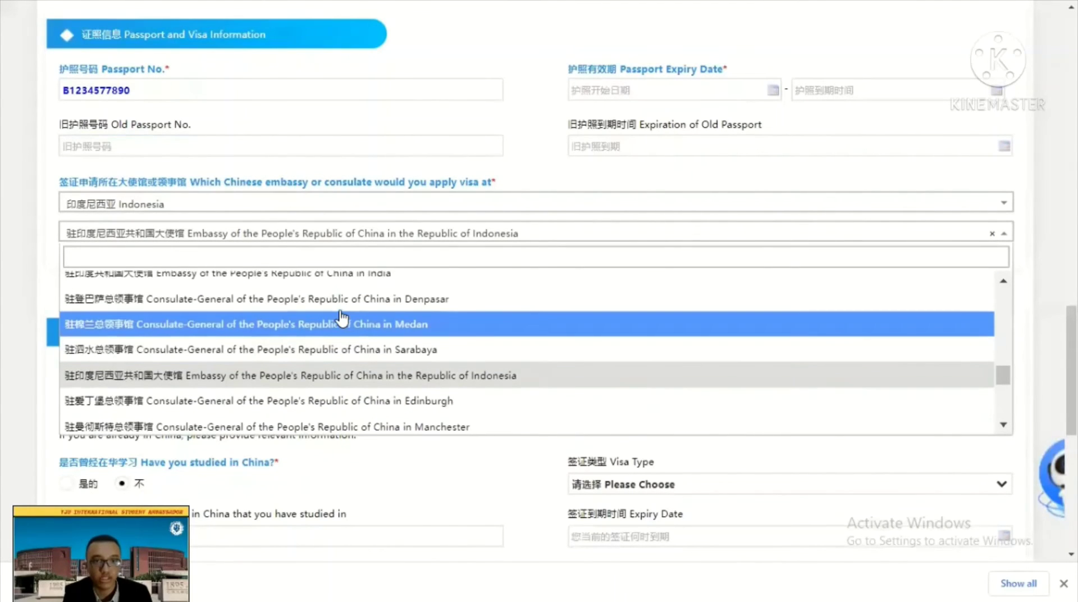
scroll(341, 317, "up", 1)
left_click(8, 215)
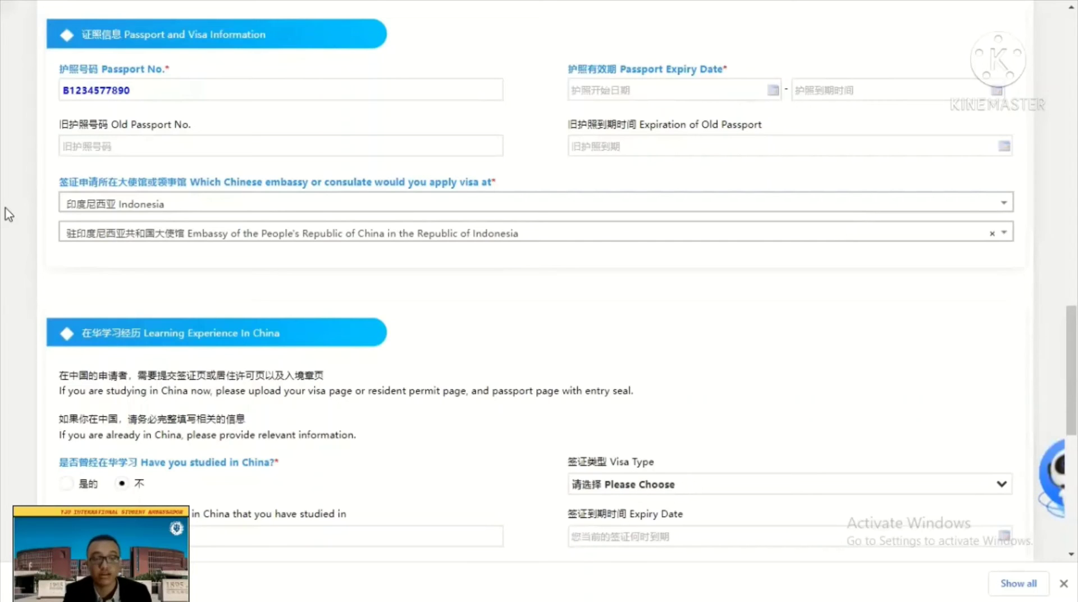
scroll(8, 214, "down", 3)
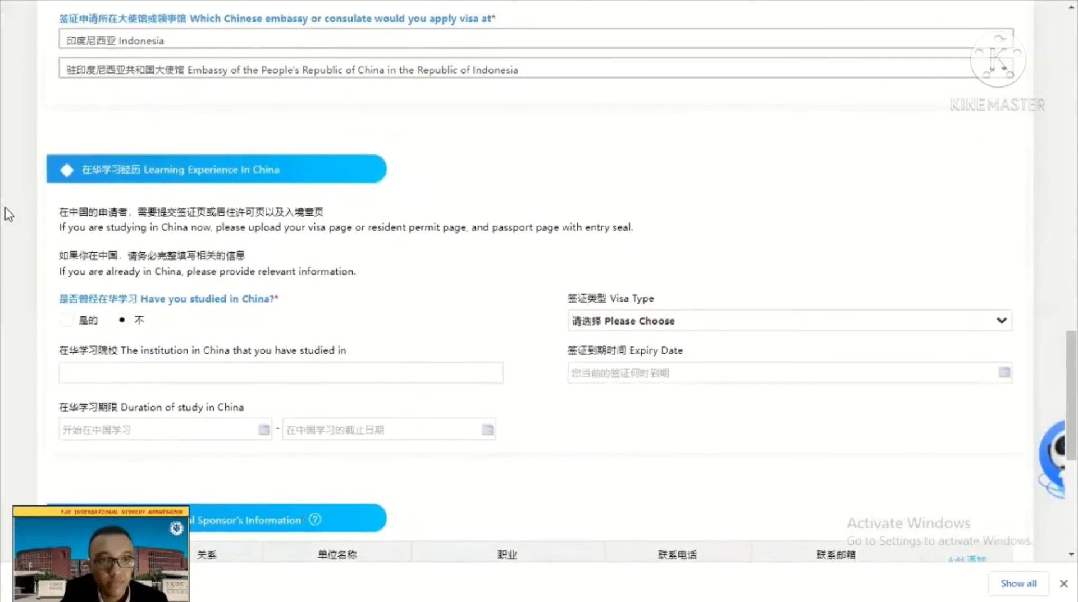
Enter '-' as the Institution in China, then review the remaining form sections
scroll(8, 214, "down", 1)
left_click(157, 308)
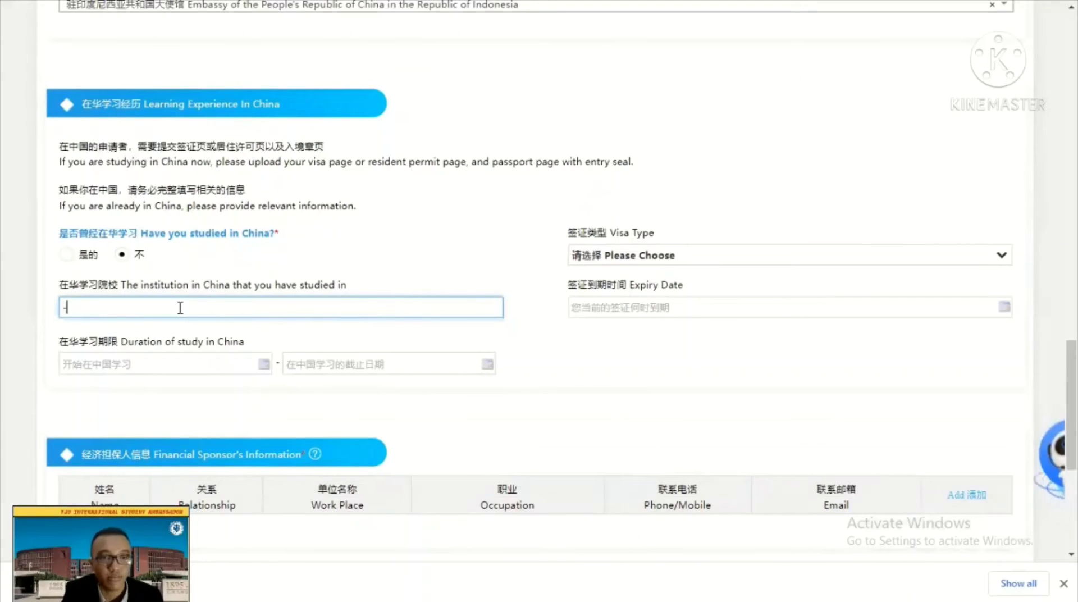
type("-")
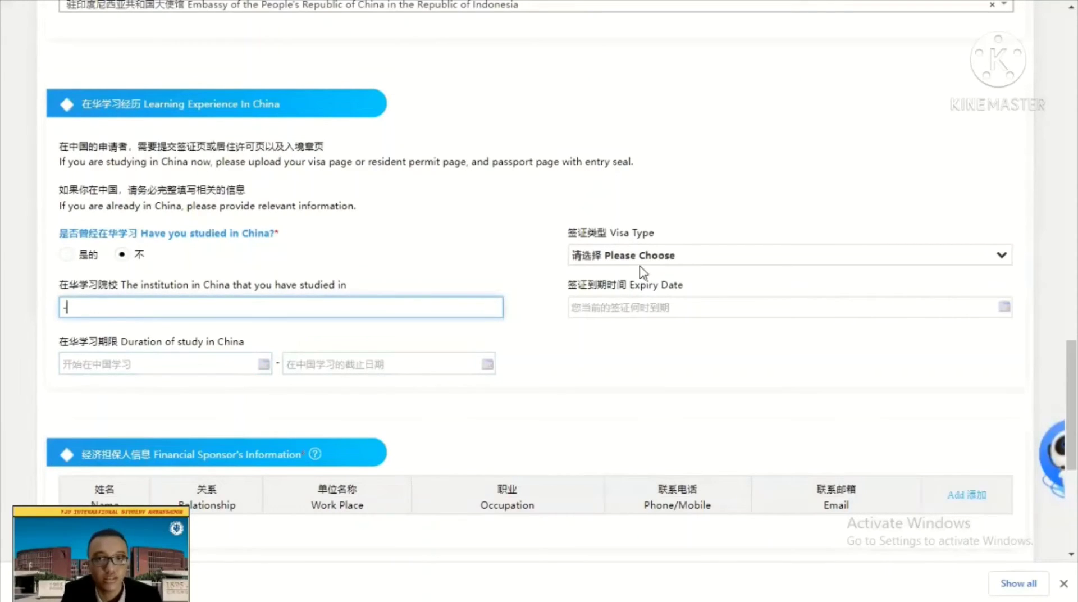
left_click(404, 274)
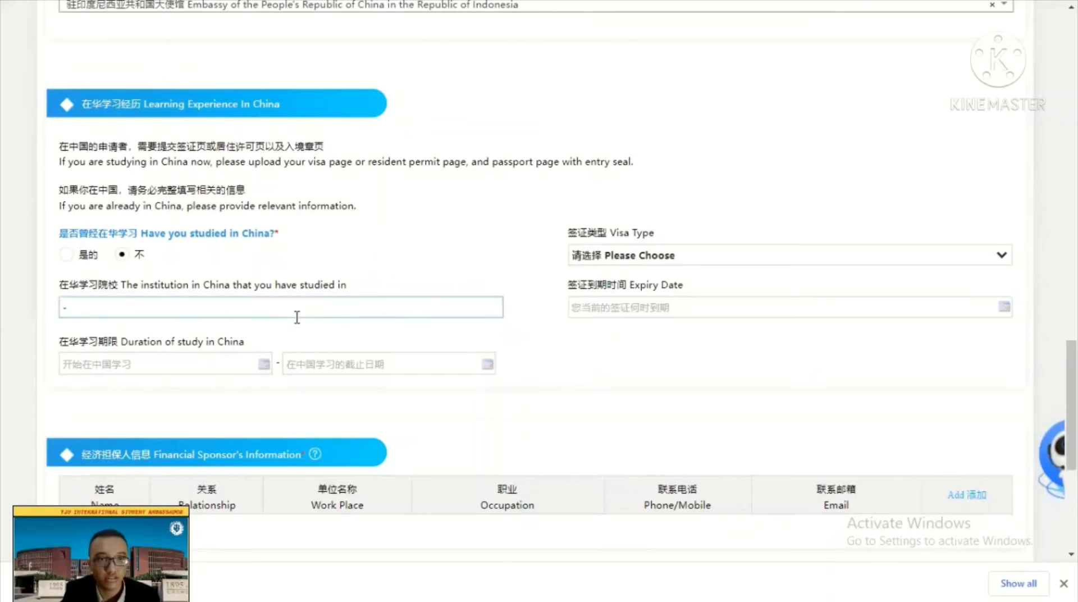
scroll(287, 332, "down", 4)
scroll(280, 335, "up", 2)
scroll(67, 160, "up", 6)
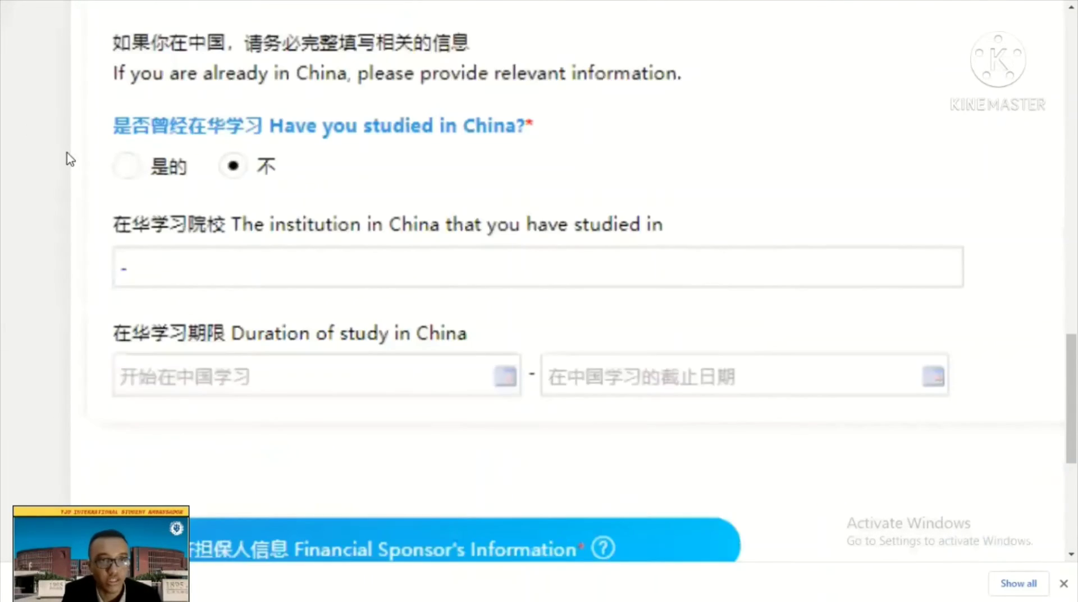
scroll(259, 190, "down", 6)
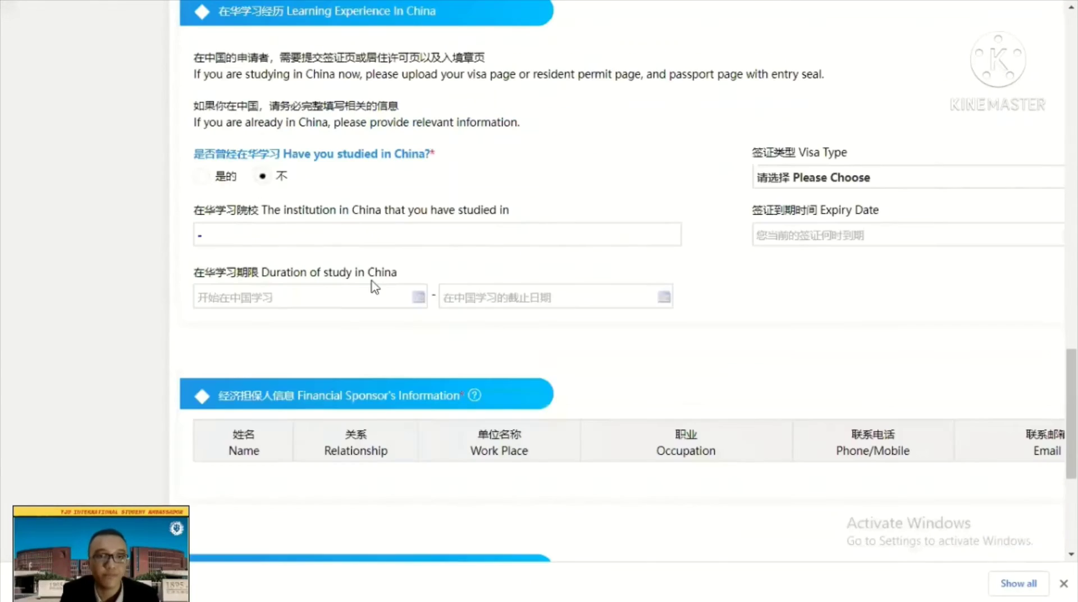
scroll(373, 280, "down", 3)
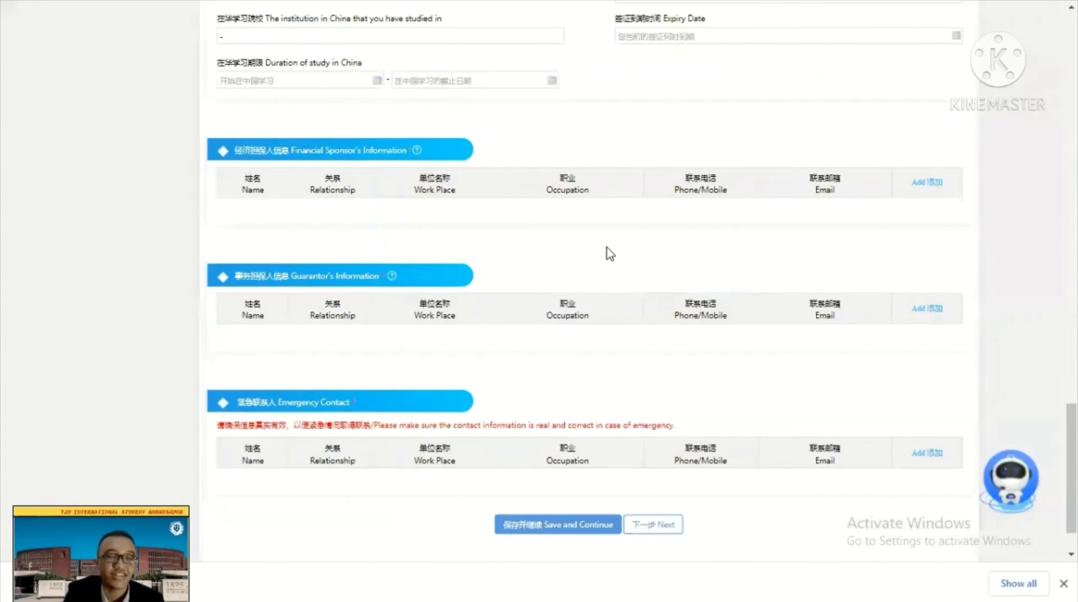
scroll(718, 284, "up", 1)
scroll(718, 285, "up", 2)
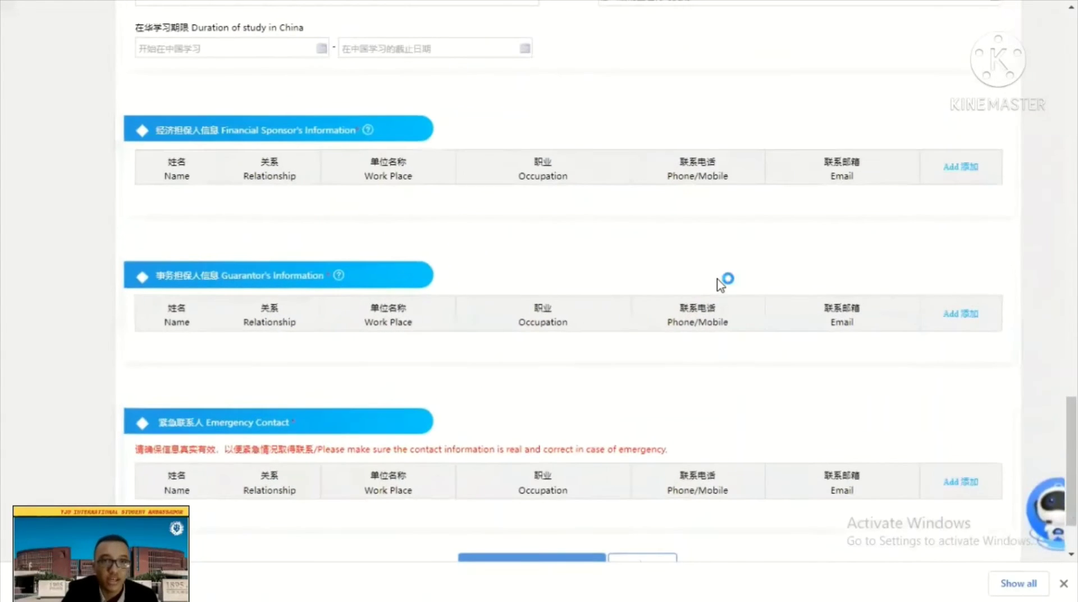
scroll(720, 285, "down", 2)
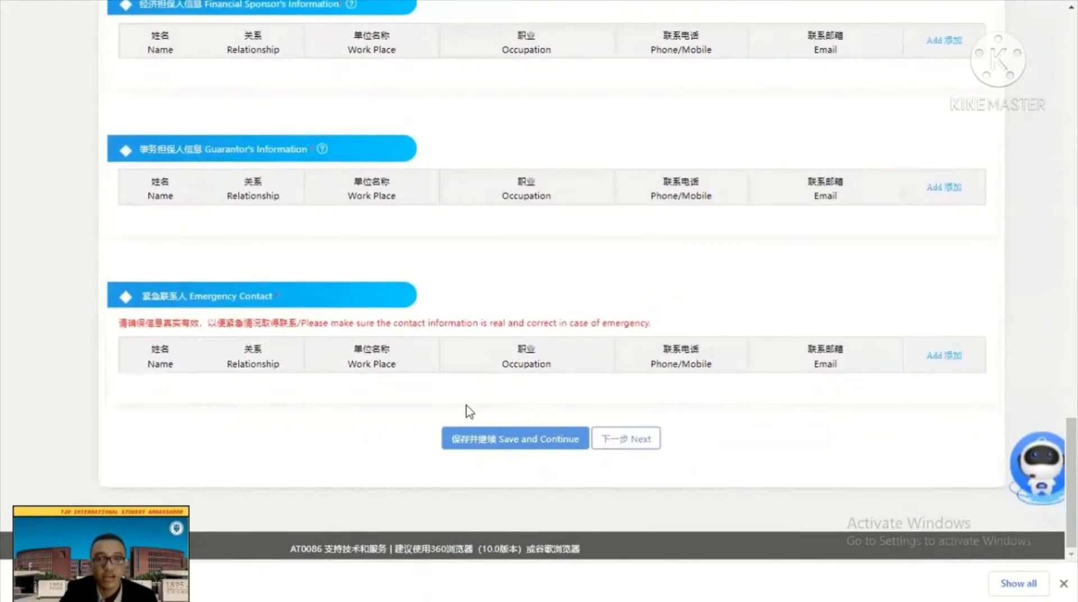
scroll(472, 411, "down", 2)
scroll(765, 327, "up", 20)
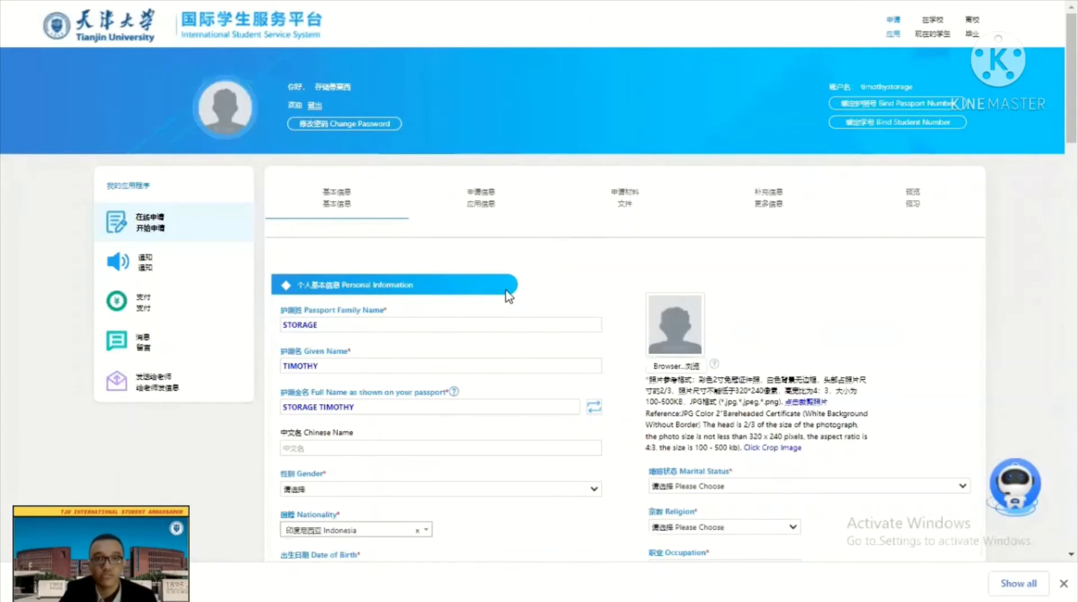
Switch to Application Information showing Chemical Engineering, Autumn 2022 entry, 2022/09/01–2026/07/01
scroll(505, 291, "down", 1)
scroll(561, 259, "up", 1)
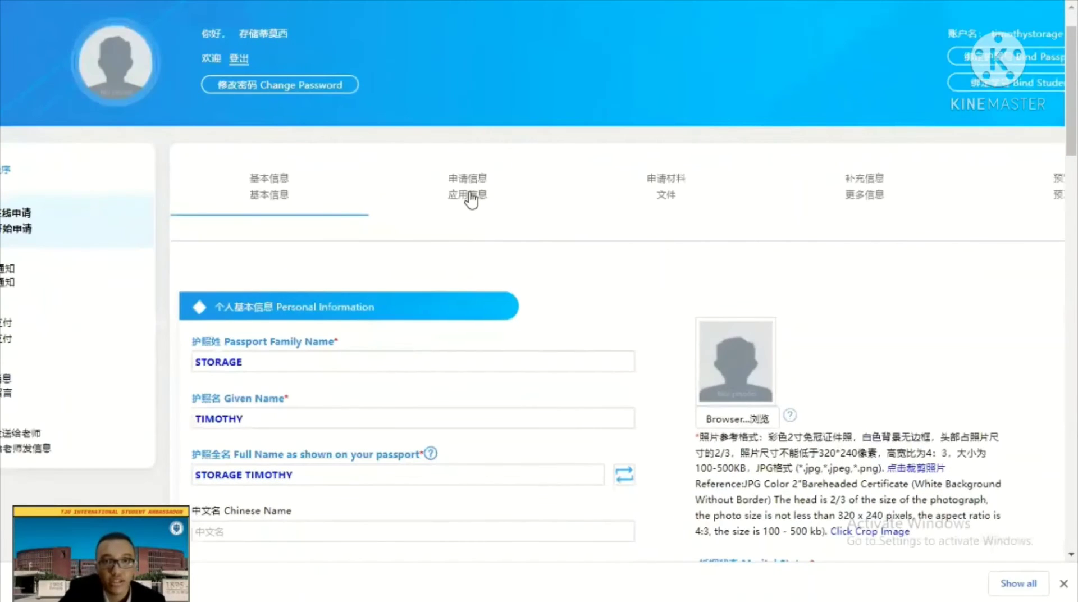
left_click(470, 197)
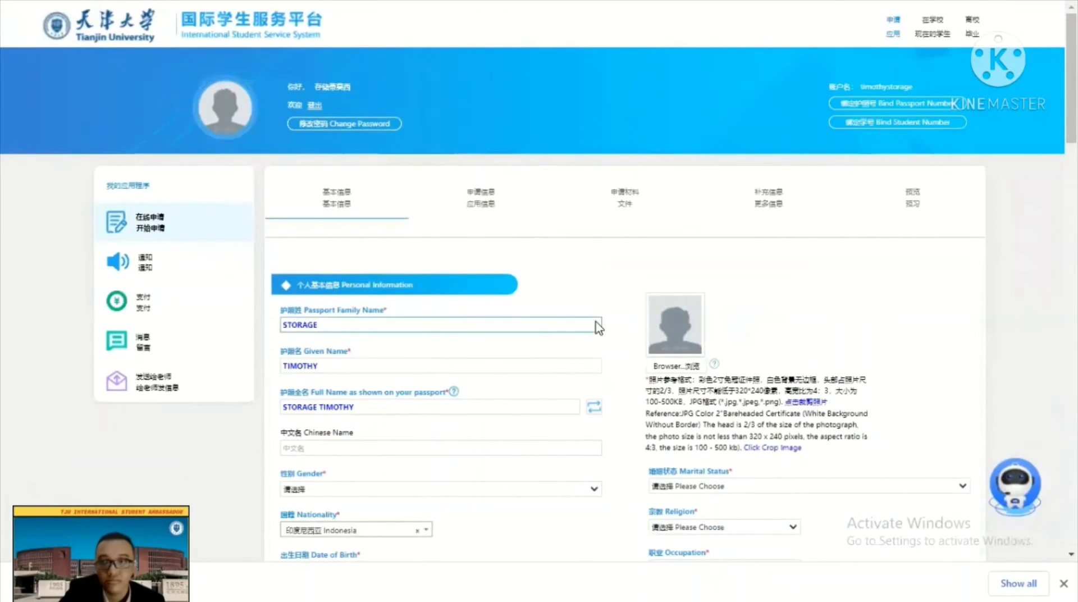
scroll(493, 261, "down", 2)
scroll(499, 244, "up", 5)
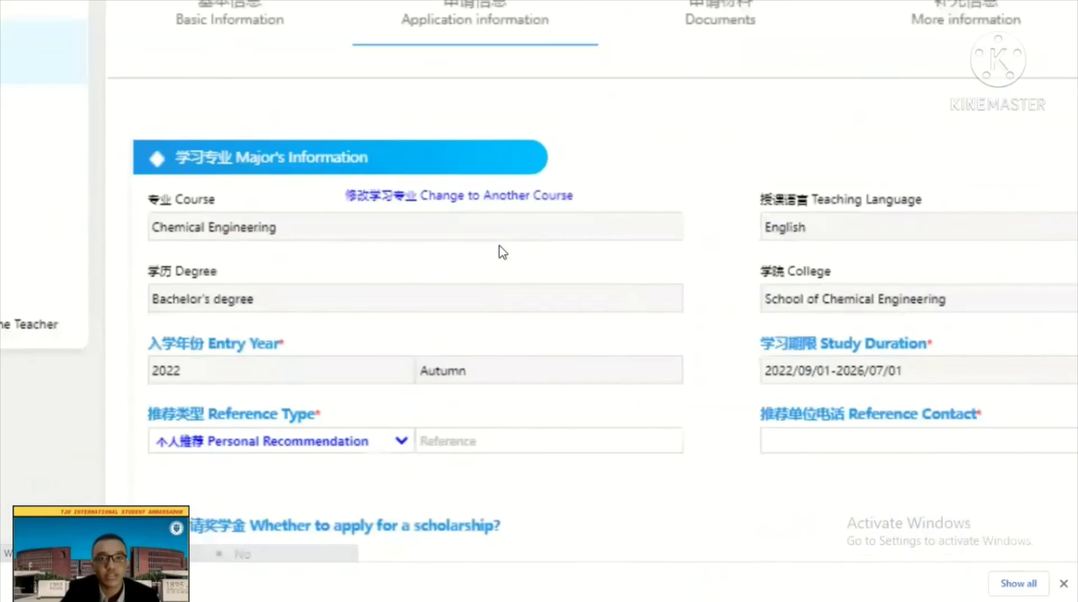
scroll(473, 233, "down", 1)
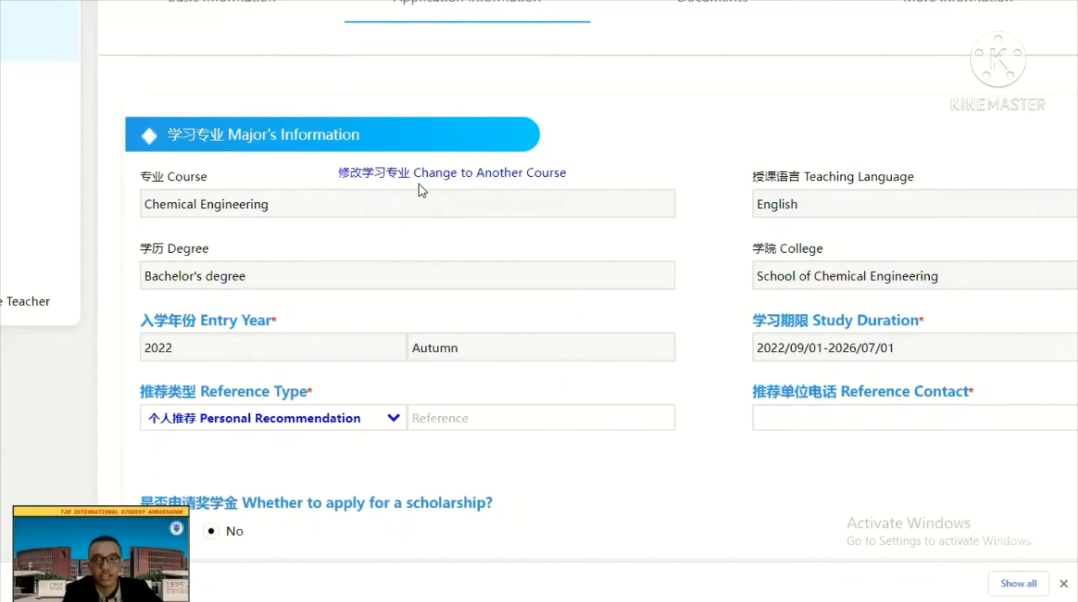
scroll(477, 222, "down", 2)
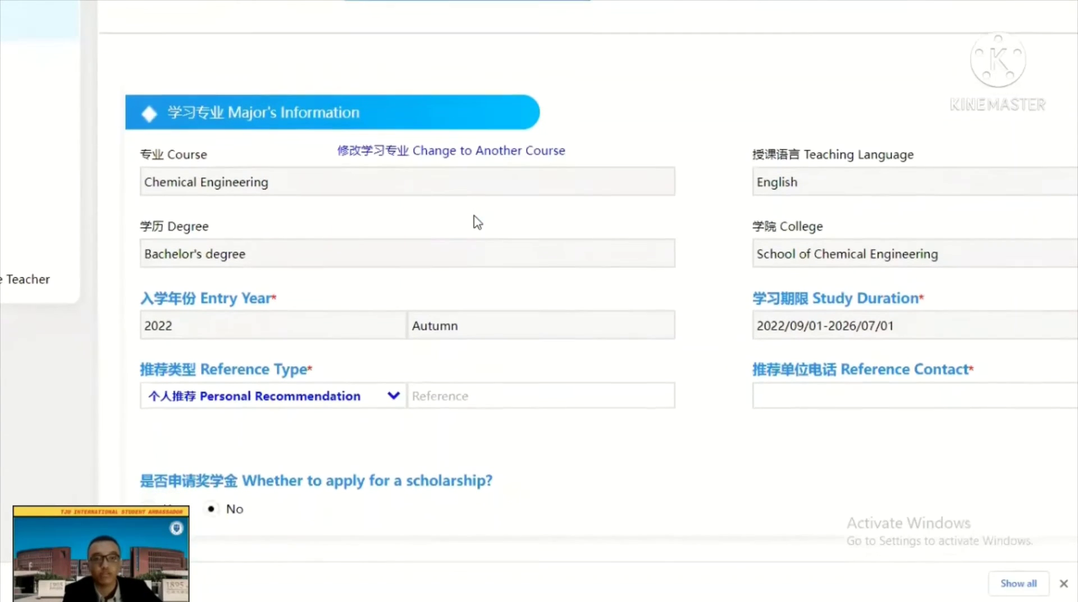
scroll(428, 210, "down", 3)
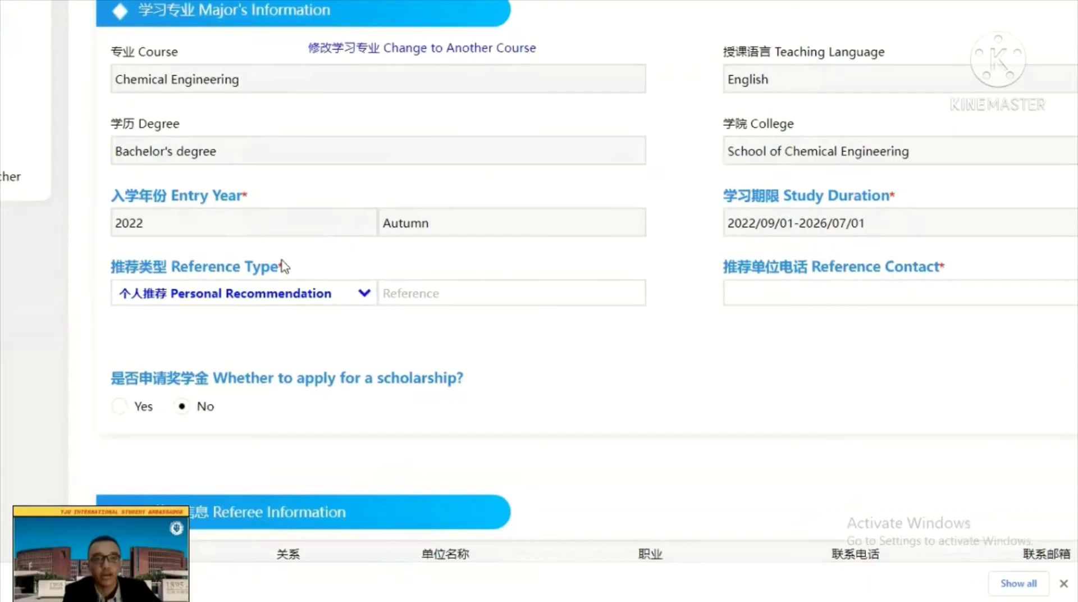
left_click(256, 272)
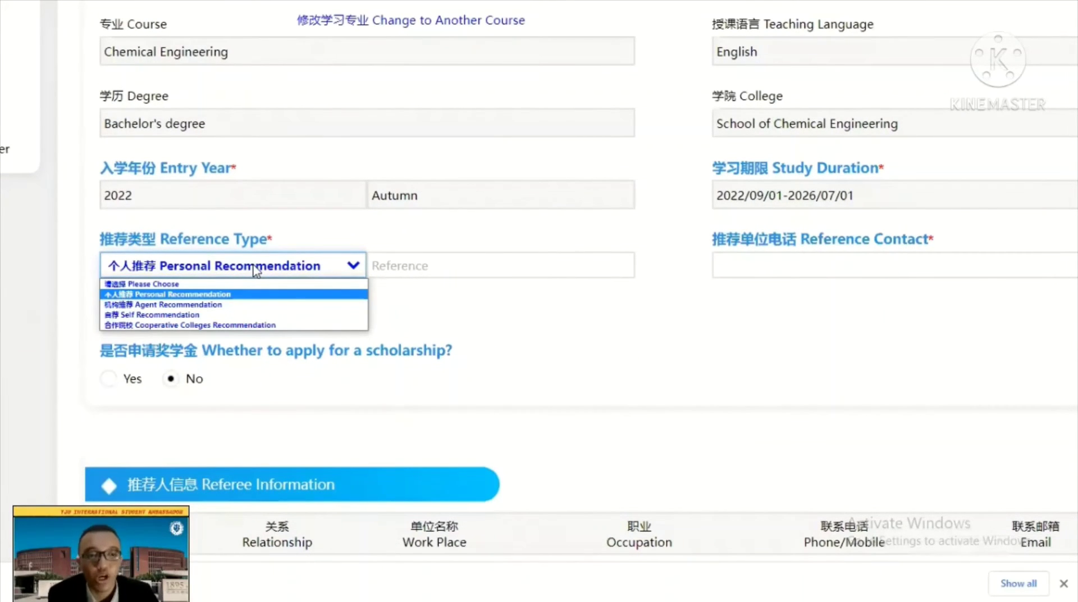
left_click(433, 270)
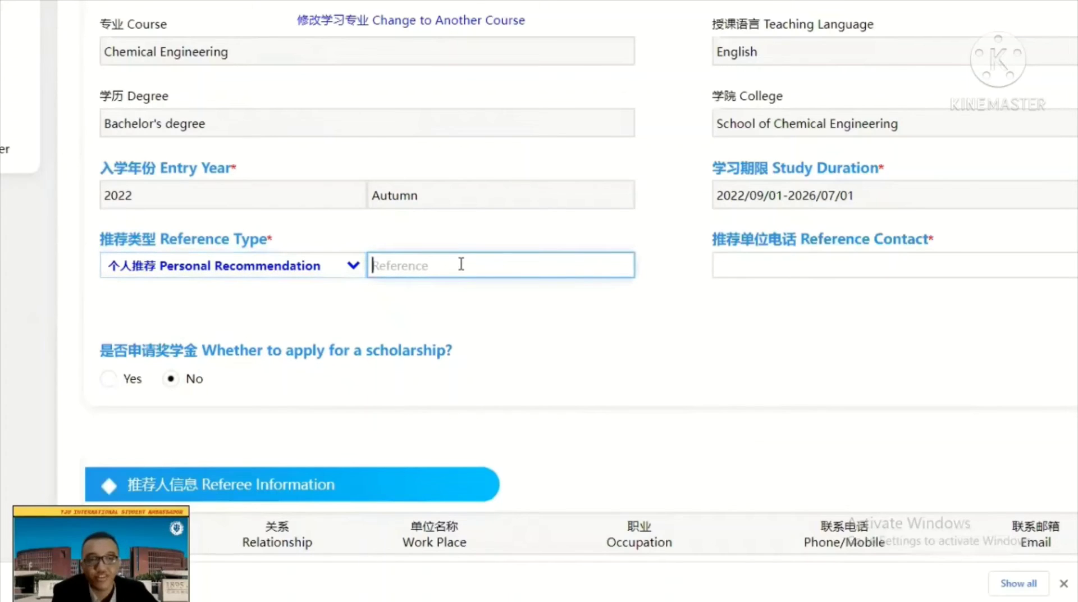
left_click(767, 265)
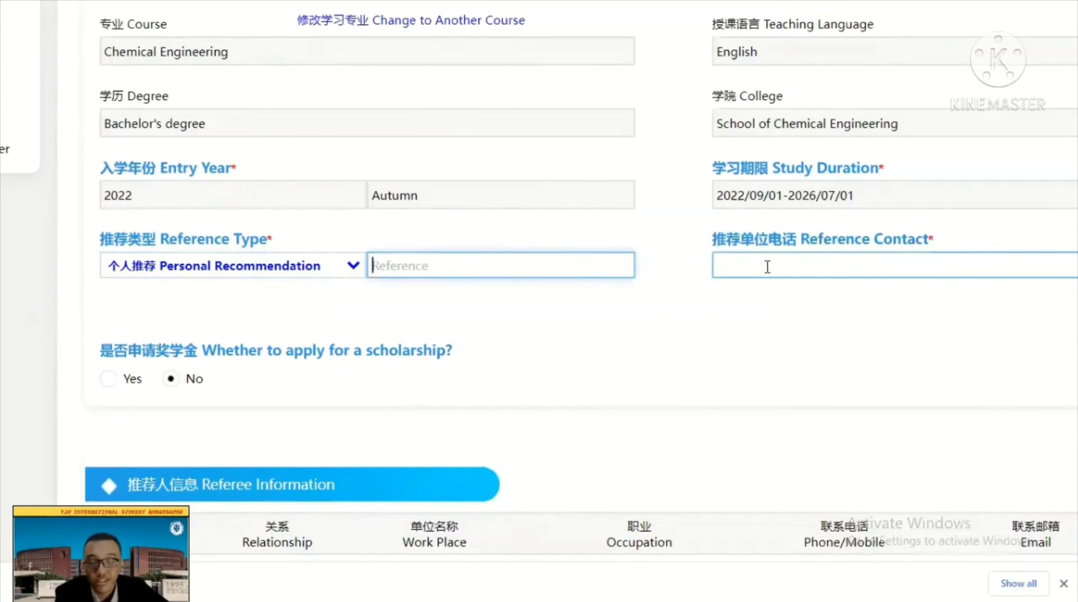
left_click(624, 281)
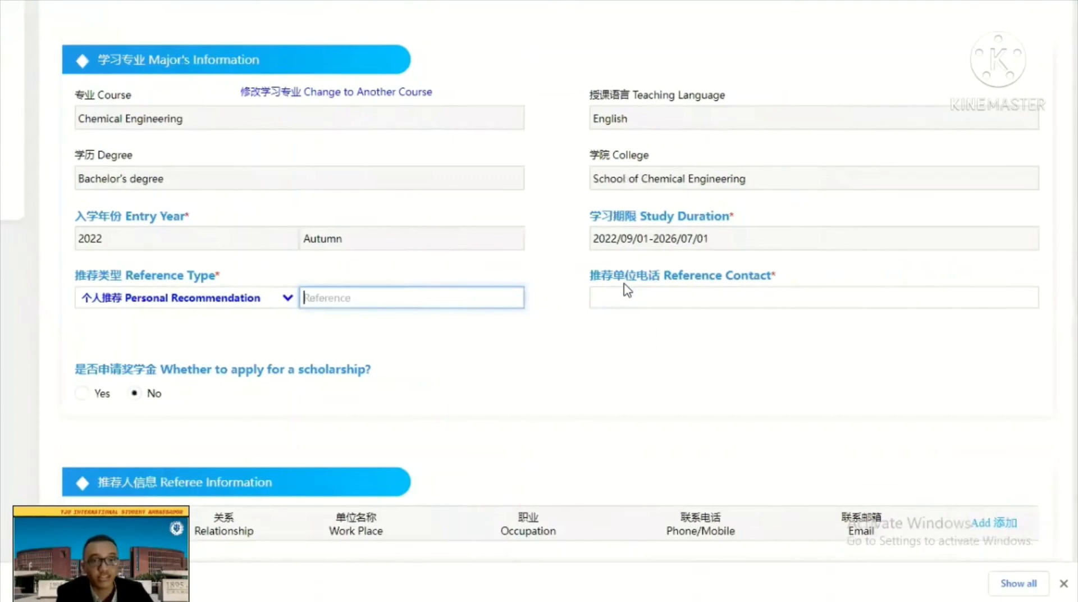
scroll(523, 291, "down", 2)
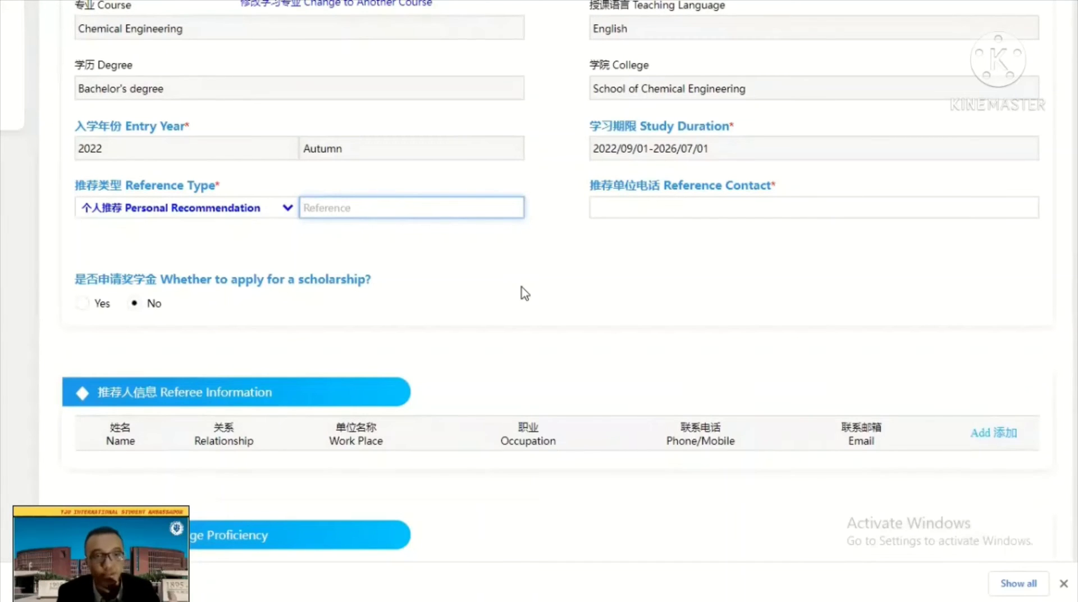
scroll(521, 287, "down", 3)
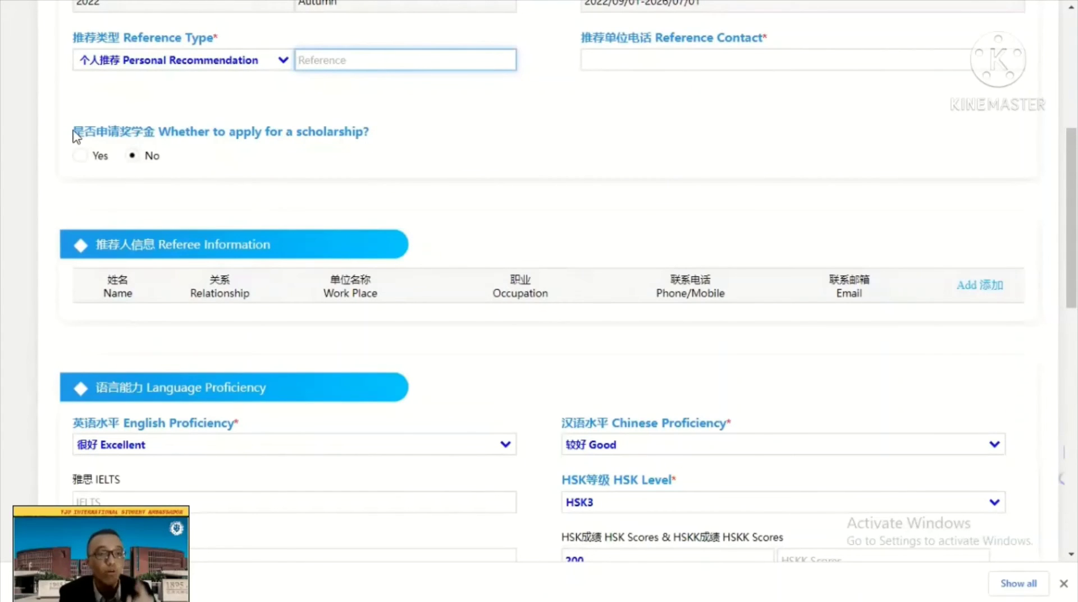
left_click(80, 157)
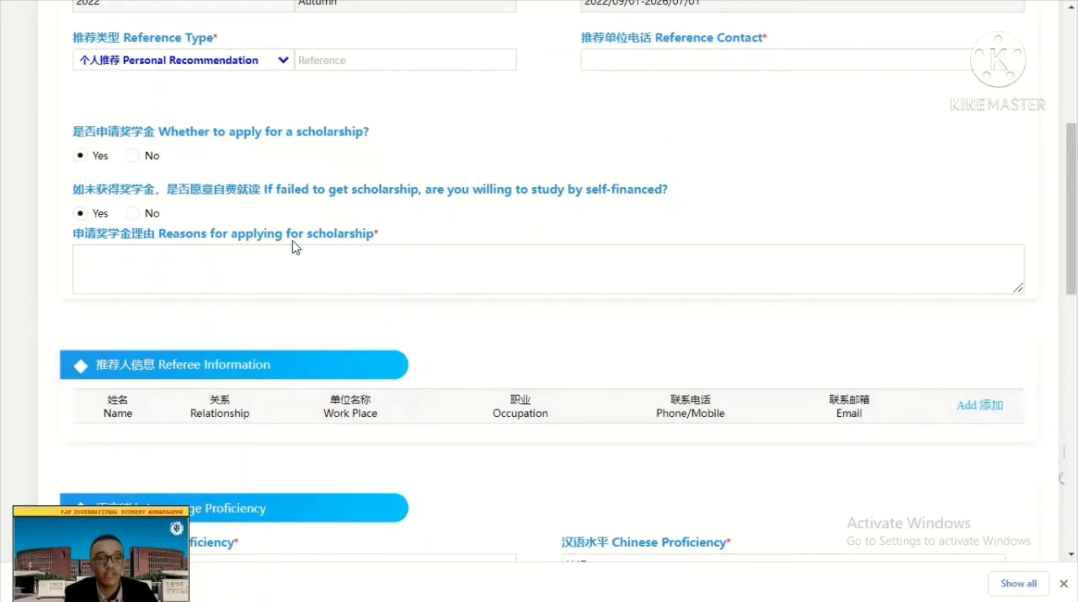
scroll(291, 241, "down", 1)
left_click(250, 212)
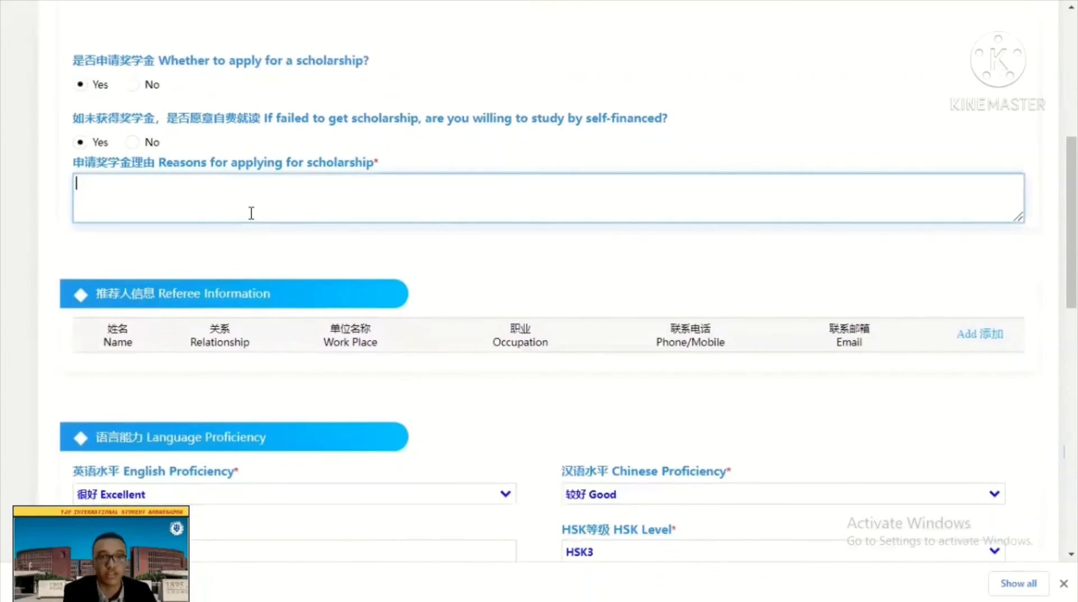
scroll(251, 212, "down", 1)
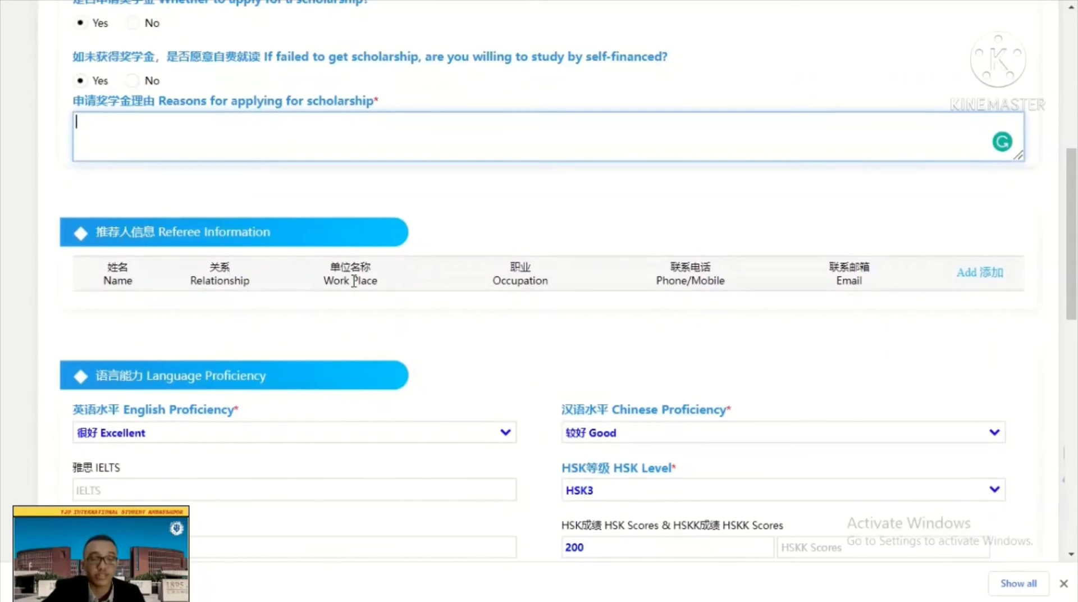
scroll(474, 337, "down", 2)
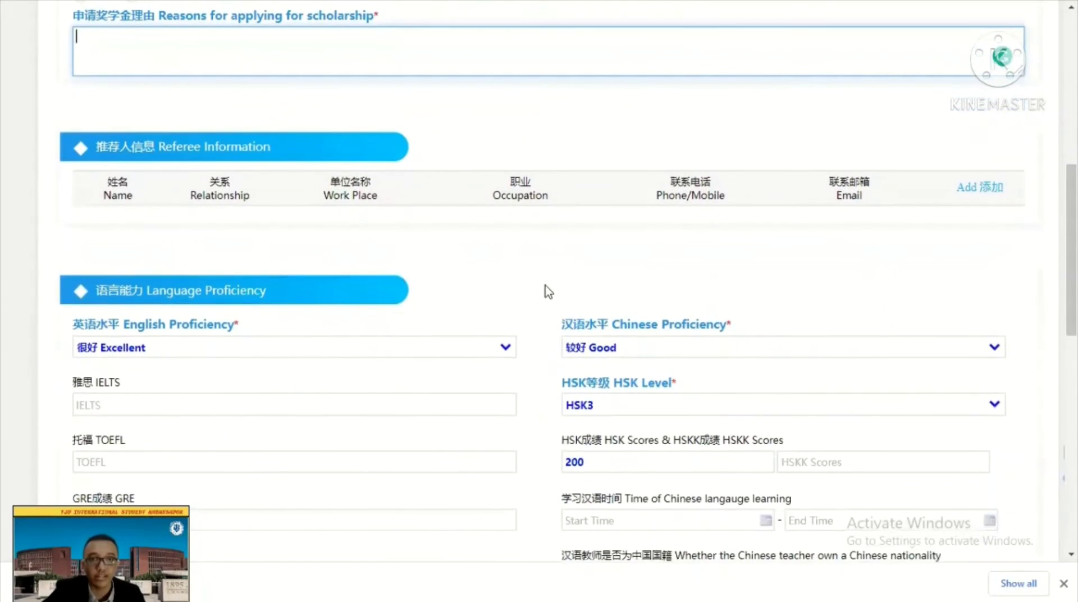
scroll(423, 290, "down", 1)
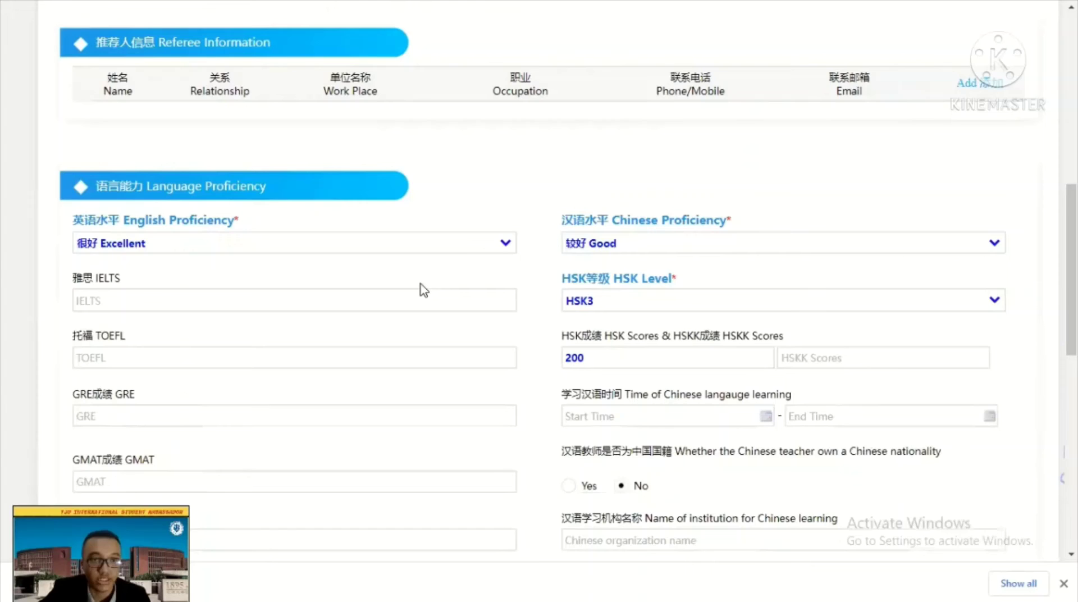
scroll(420, 284, "down", 1)
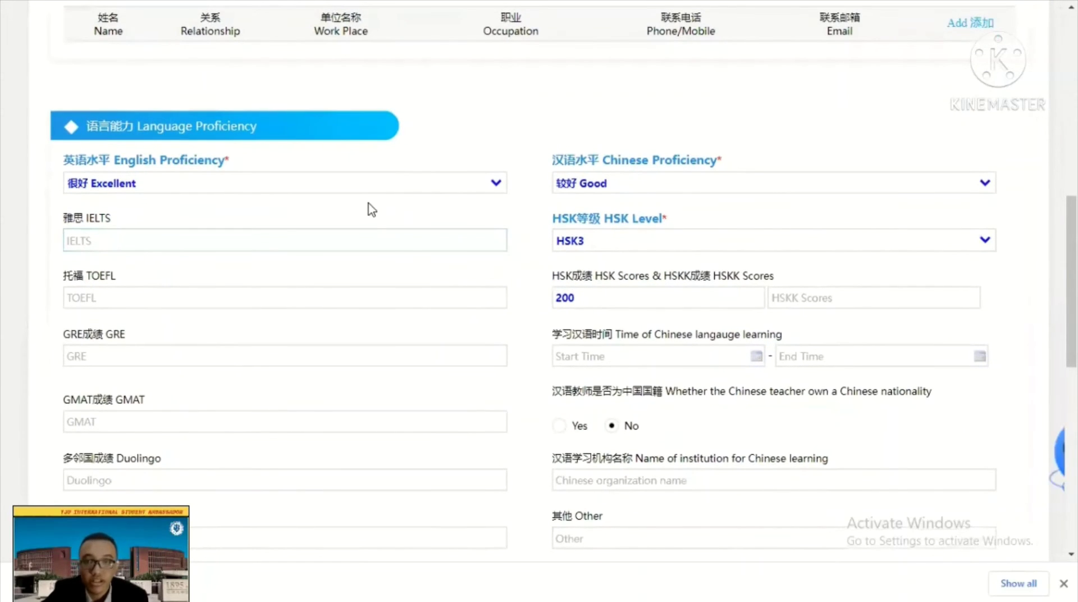
left_click(314, 303)
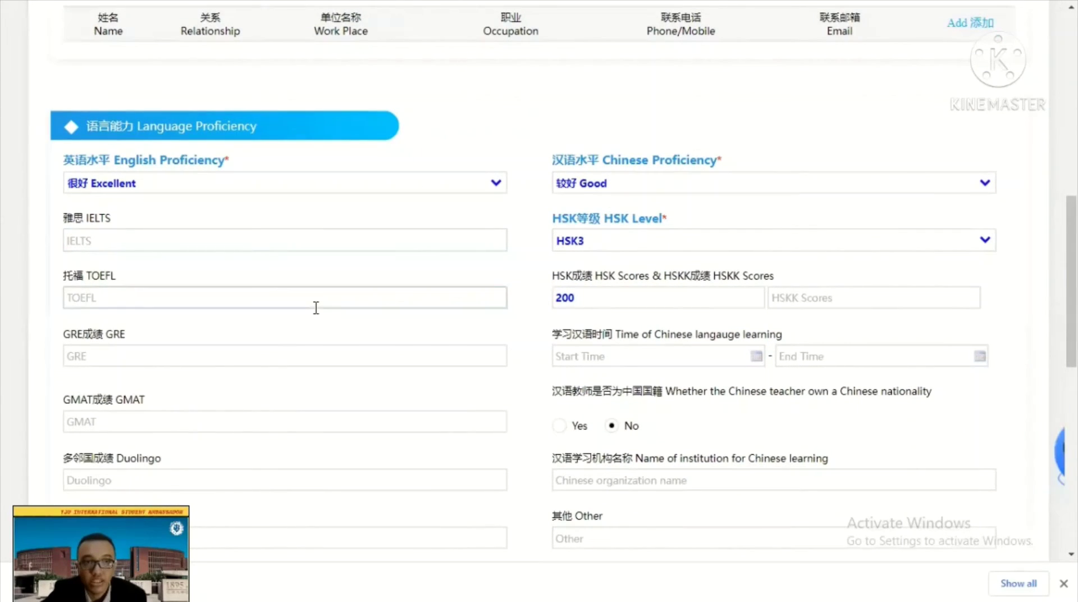
scroll(317, 310, "down", 2)
scroll(496, 306, "down", 4)
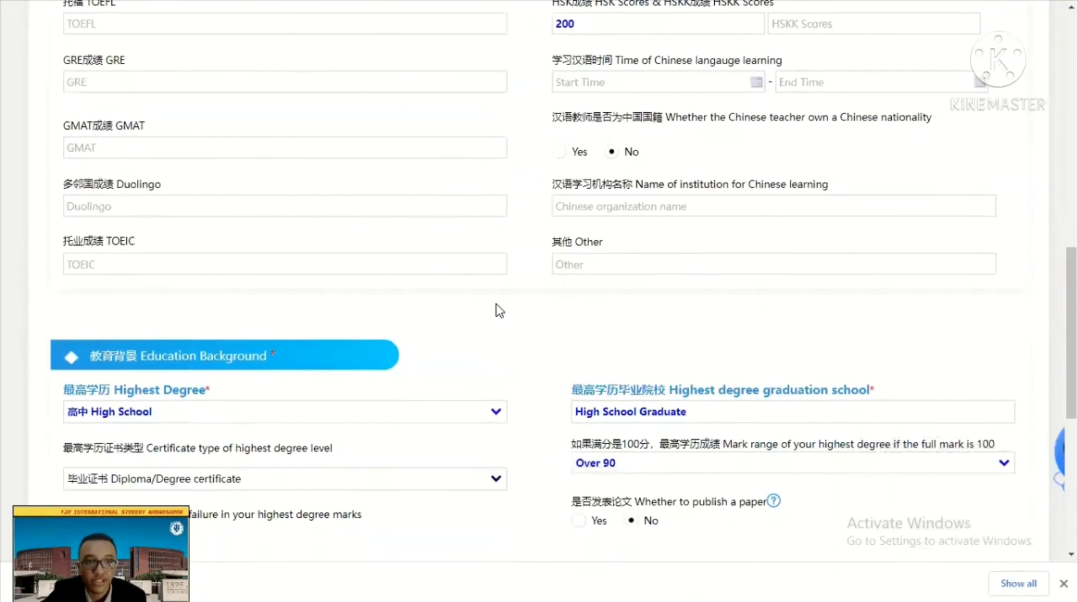
Save and continue Application Information, which raises the 'Please fill in the Reference!' warning
scroll(496, 306, "down", 3)
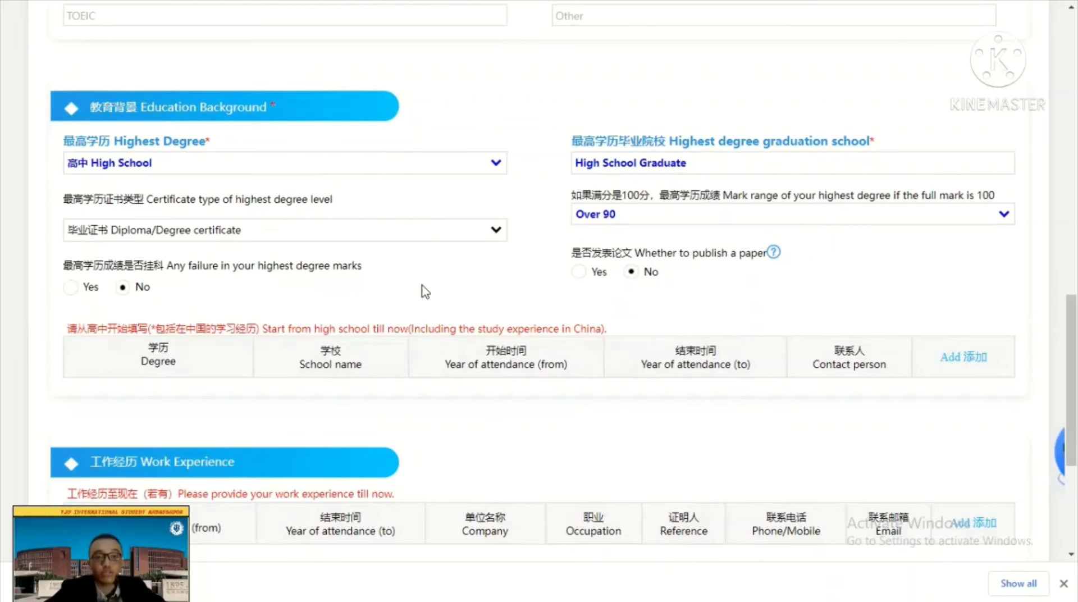
scroll(425, 291, "down", 2)
scroll(425, 291, "down", 2)
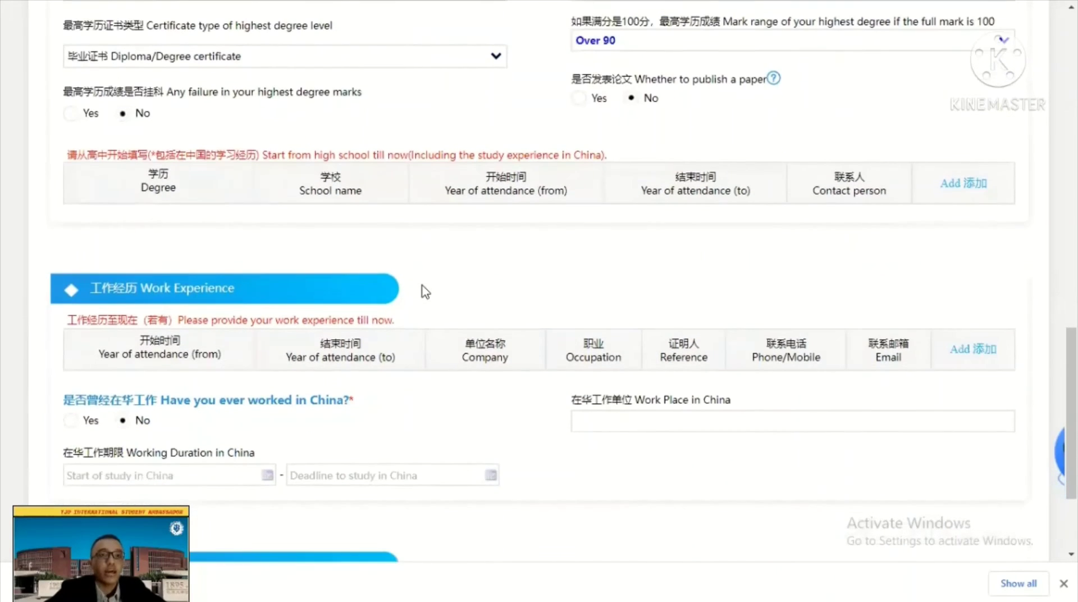
scroll(425, 291, "down", 1)
scroll(425, 291, "down", 1)
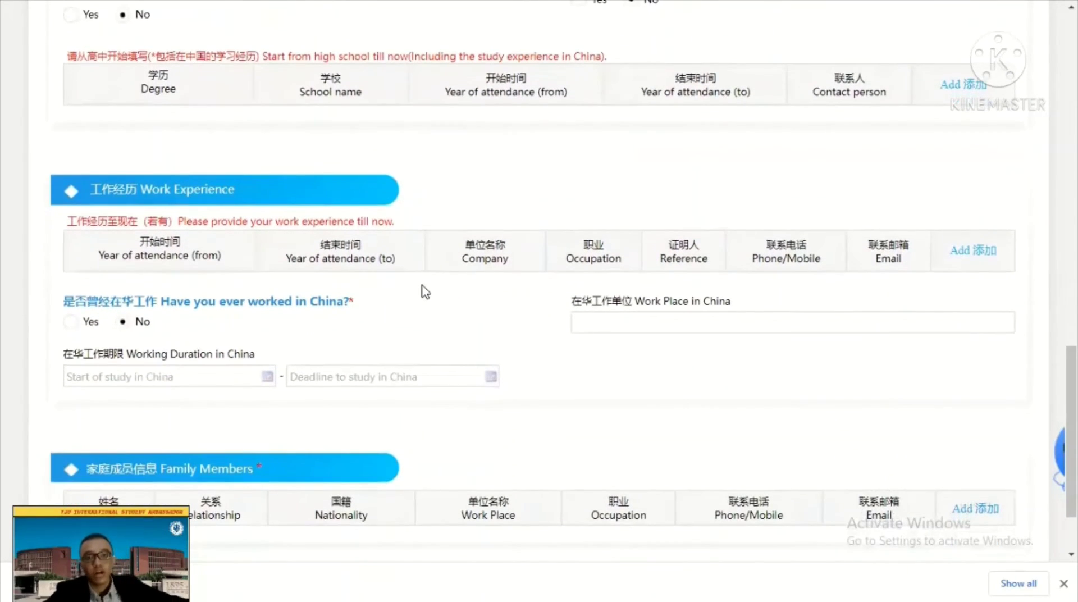
scroll(343, 421, "down", 3)
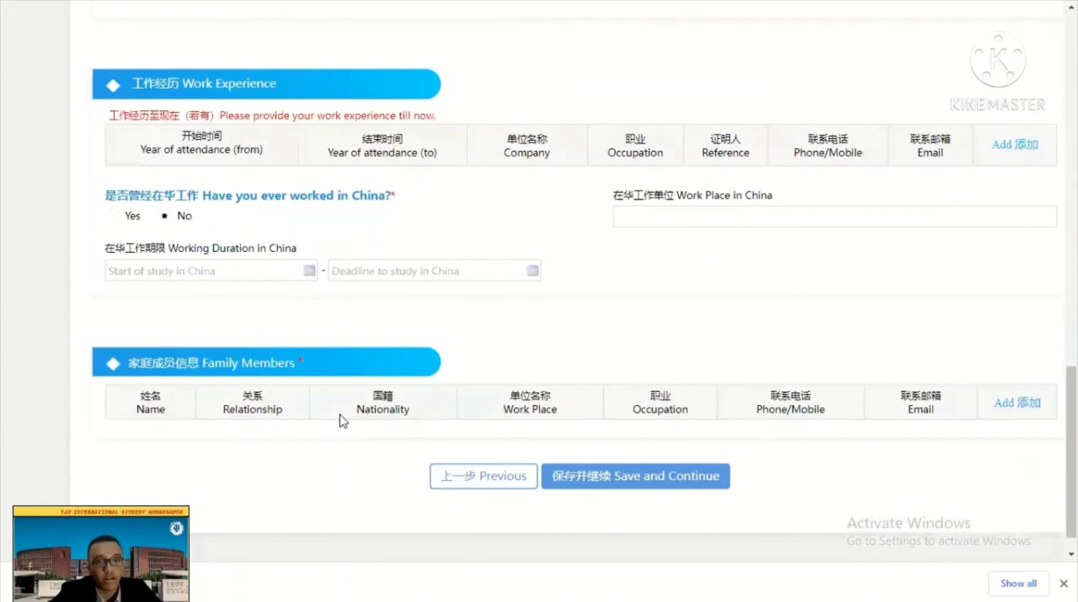
scroll(342, 420, "down", 1)
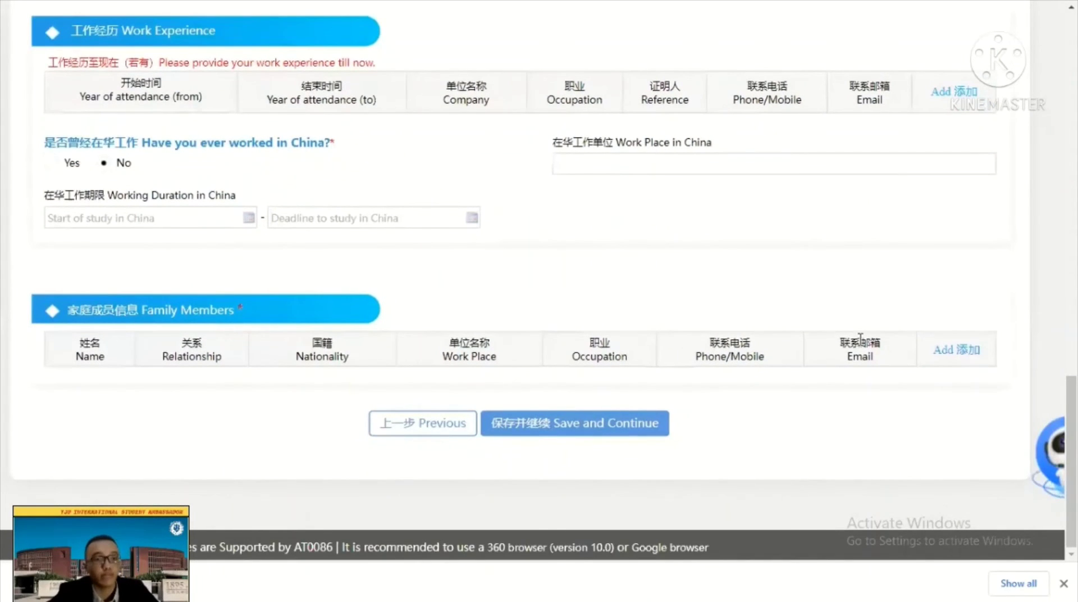
left_click(570, 422)
key("ctrl+minus")
key("ctrl+minus")
key("ctrl+minus")
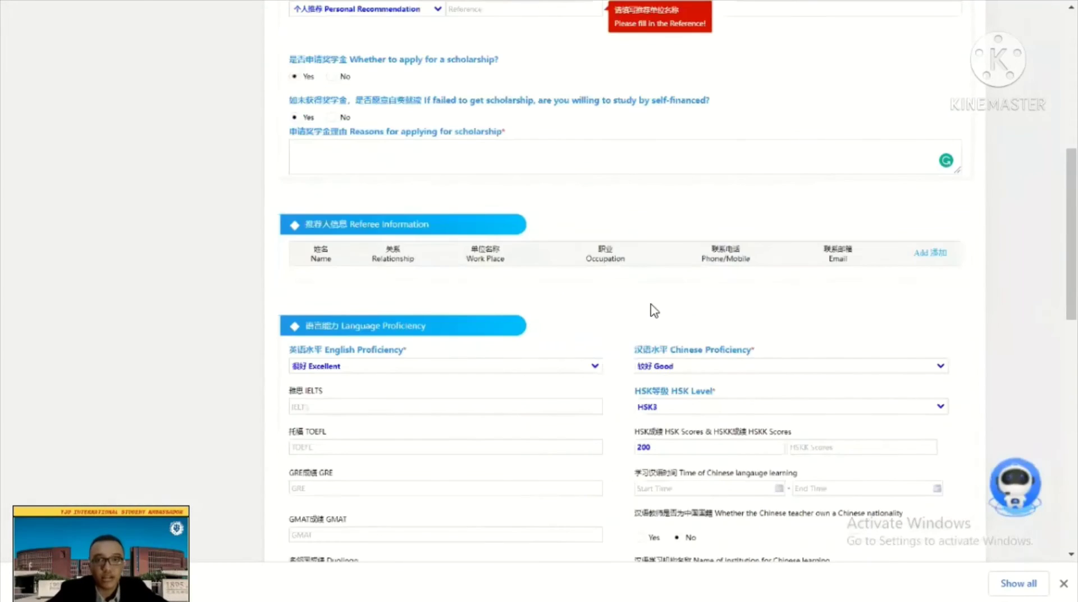
Keep Personal Recommendation as the reference type and enter the referee's name in Reference
scroll(653, 310, "up", 2)
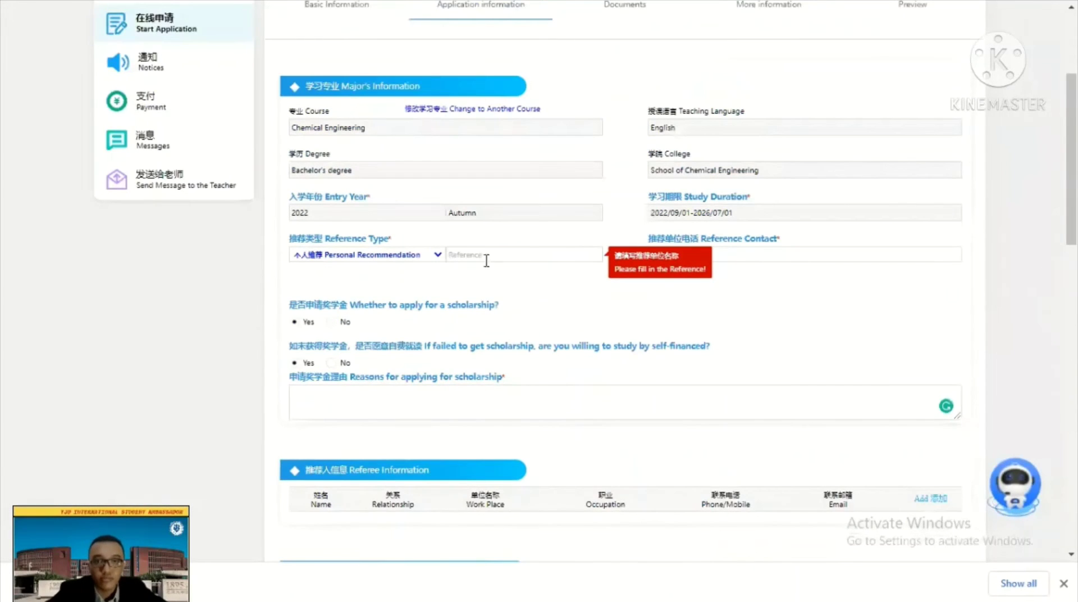
left_click(420, 256)
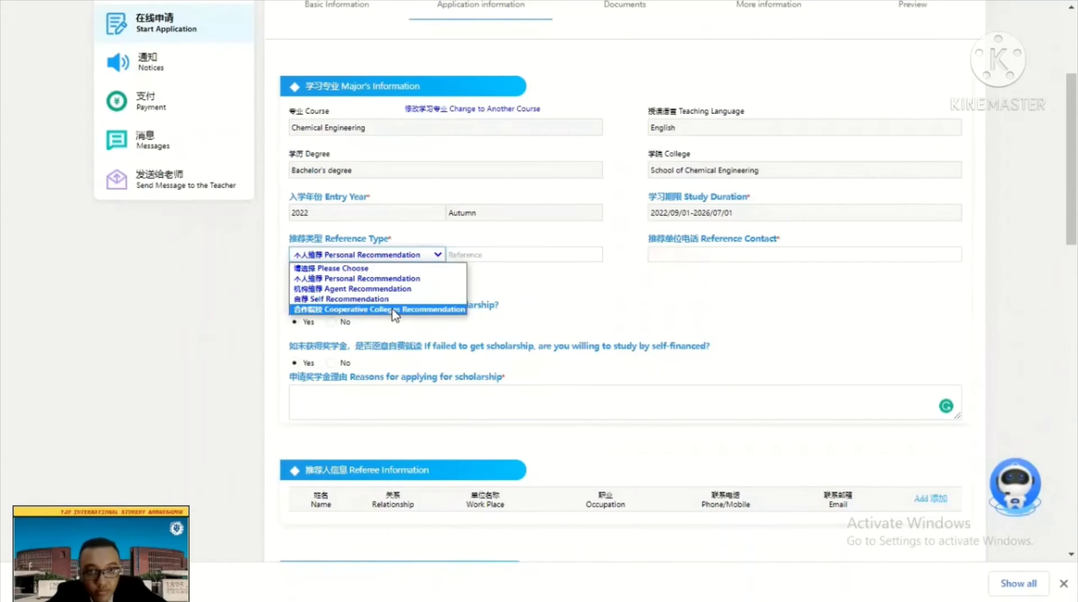
left_click(385, 278)
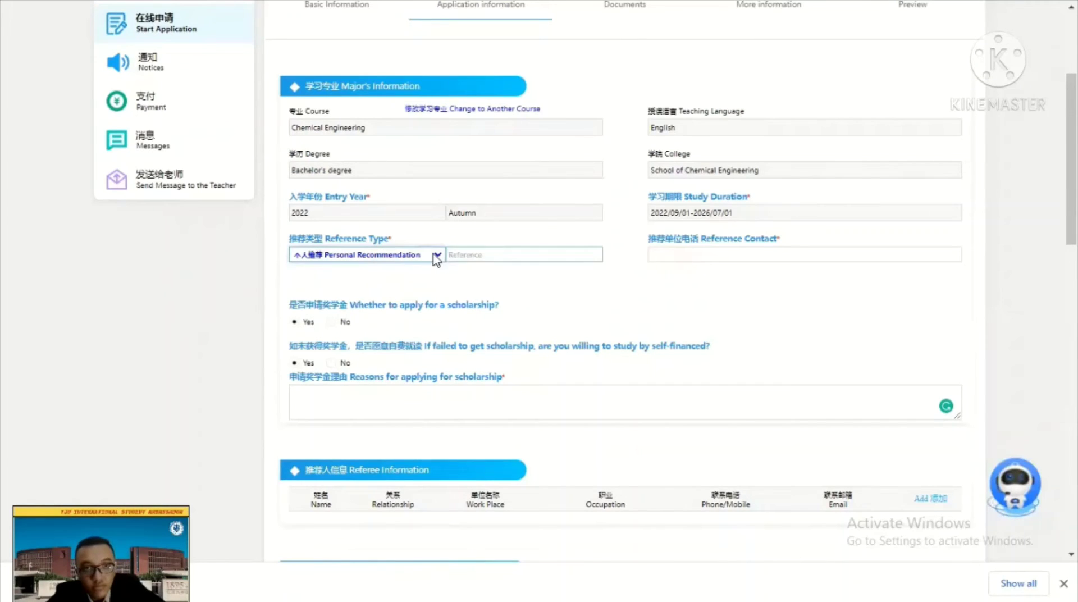
left_click(495, 247)
type("Through")
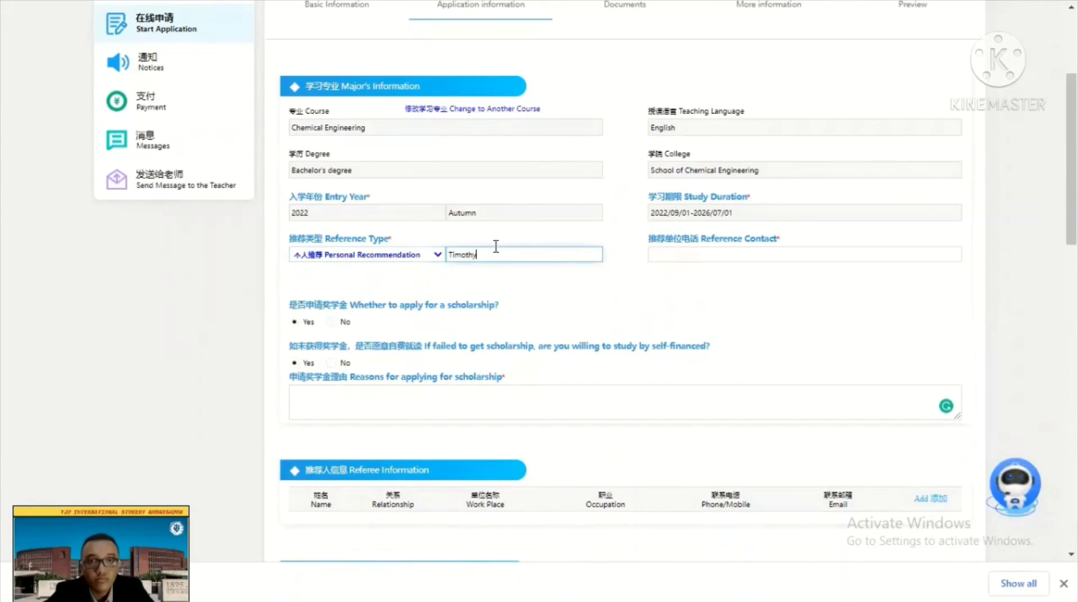
Save and continue, then start entering the referee's phone number in Reference Contact
scroll(496, 246, "down", 5)
scroll(496, 246, "down", 10)
left_click(661, 464)
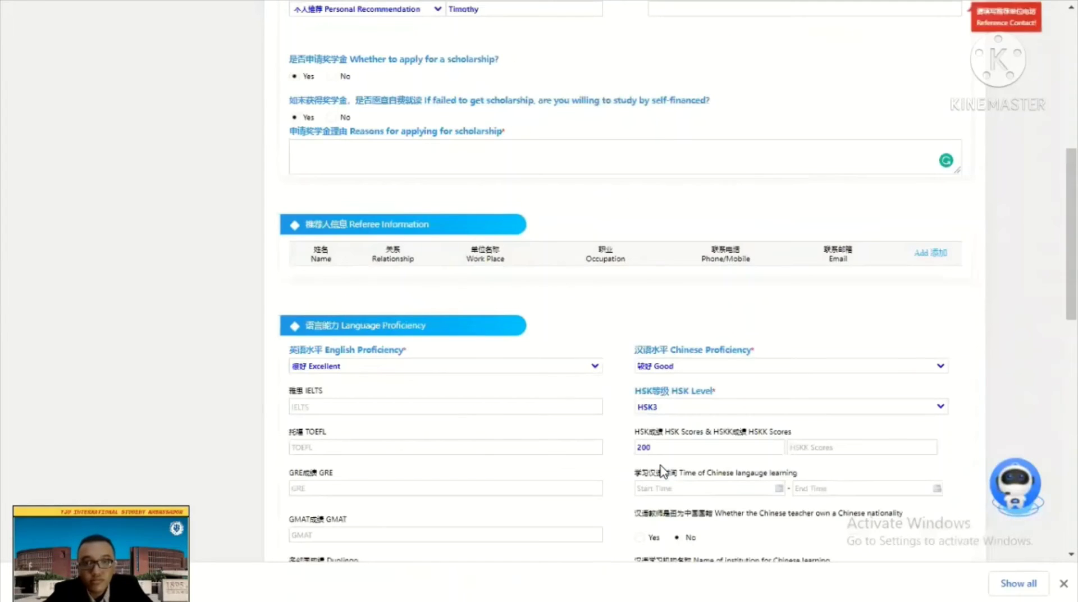
left_click(745, 318)
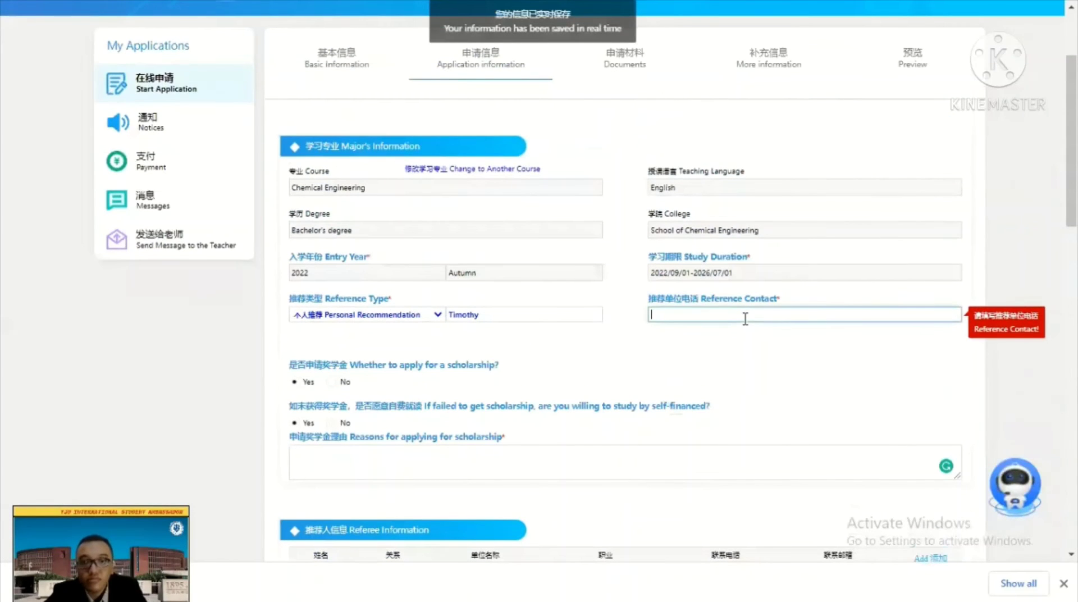
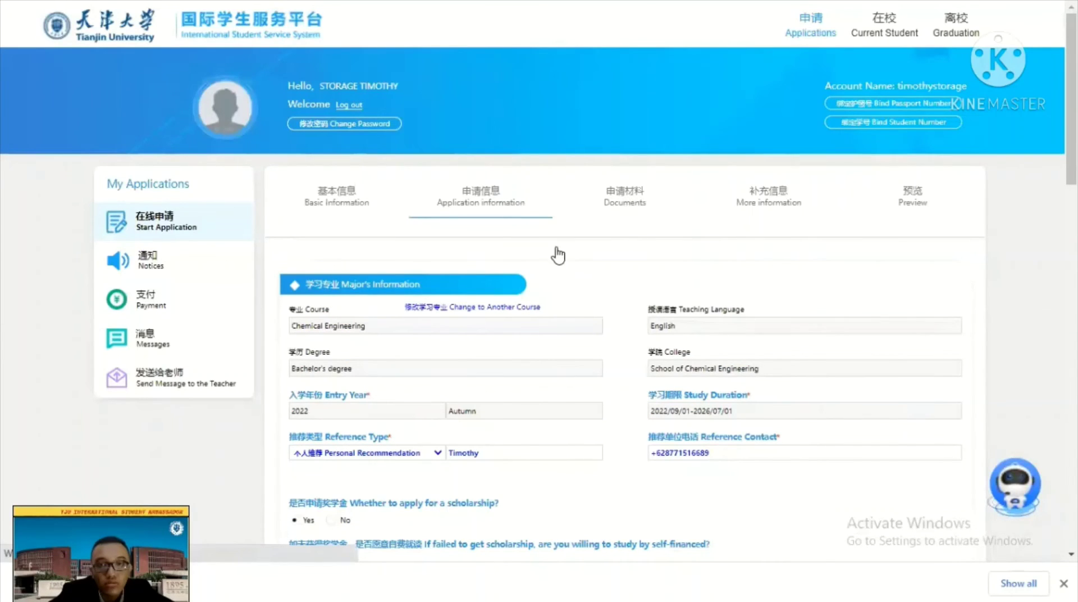
Go to the Documents step and scroll past References, Scholarship and Financial support to Chinese Visa
left_click(635, 212)
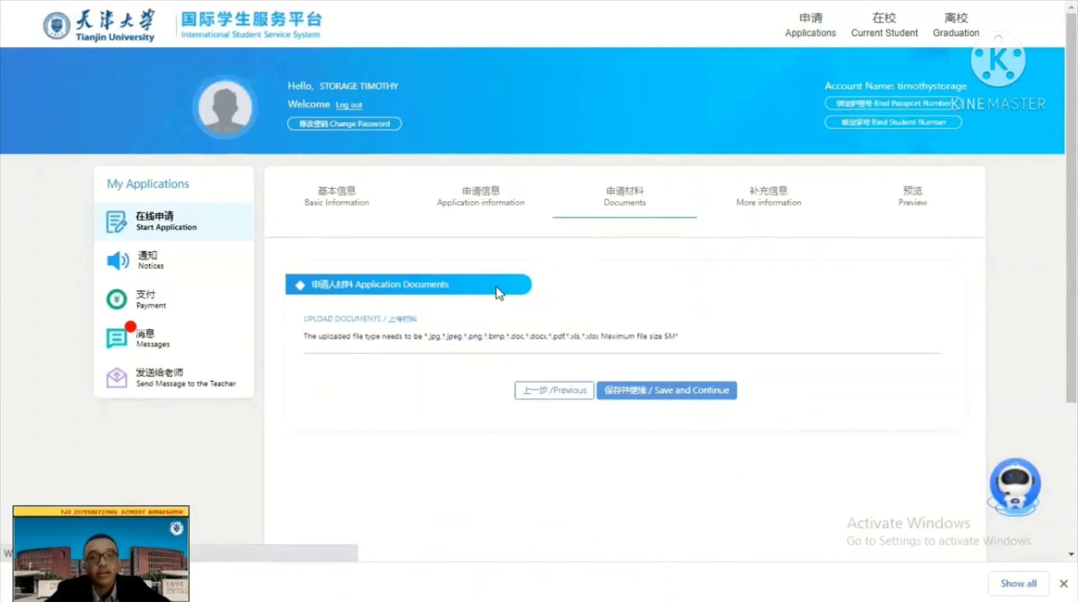
scroll(496, 288, "down", 3)
scroll(496, 287, "down", 1)
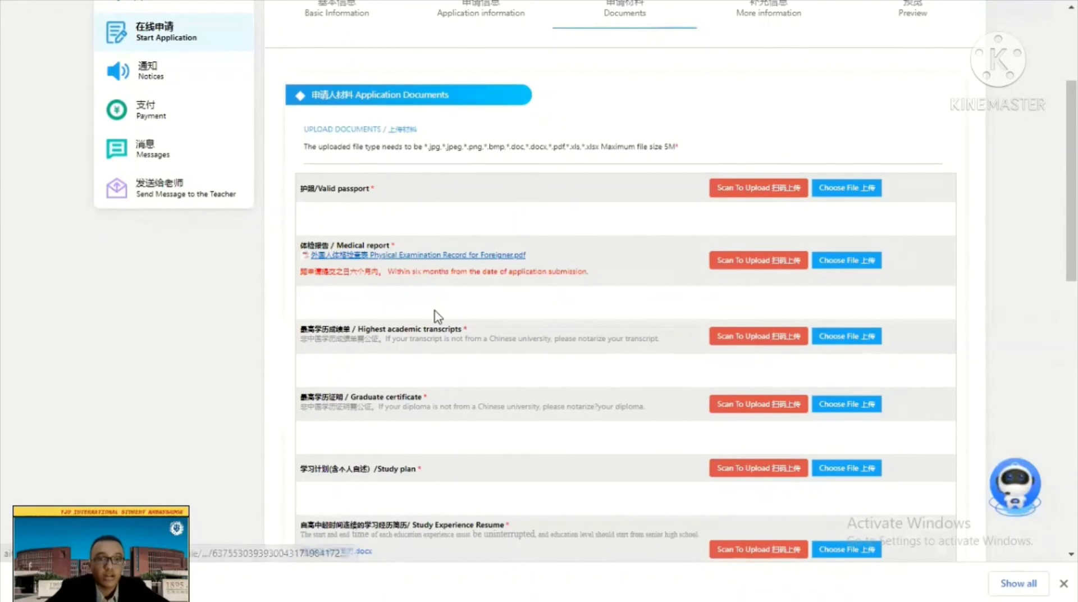
scroll(435, 313, "down", 1)
scroll(436, 312, "up", 4, "ctrl")
scroll(438, 317, "up", 2)
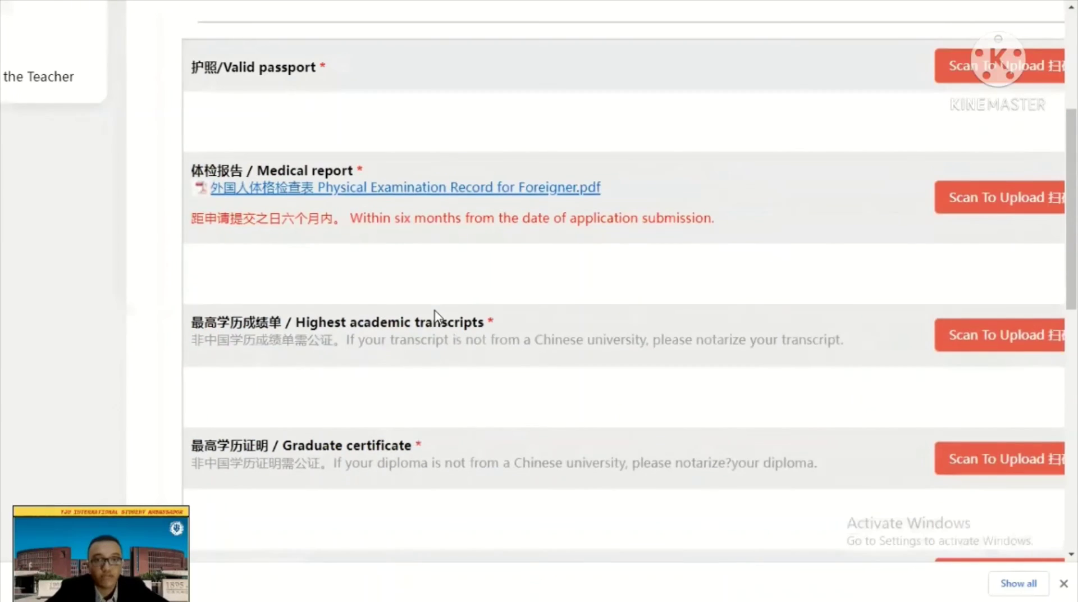
scroll(437, 317, "up", 2, "ctrl")
scroll(438, 317, "down", 2)
scroll(438, 317, "down", 1)
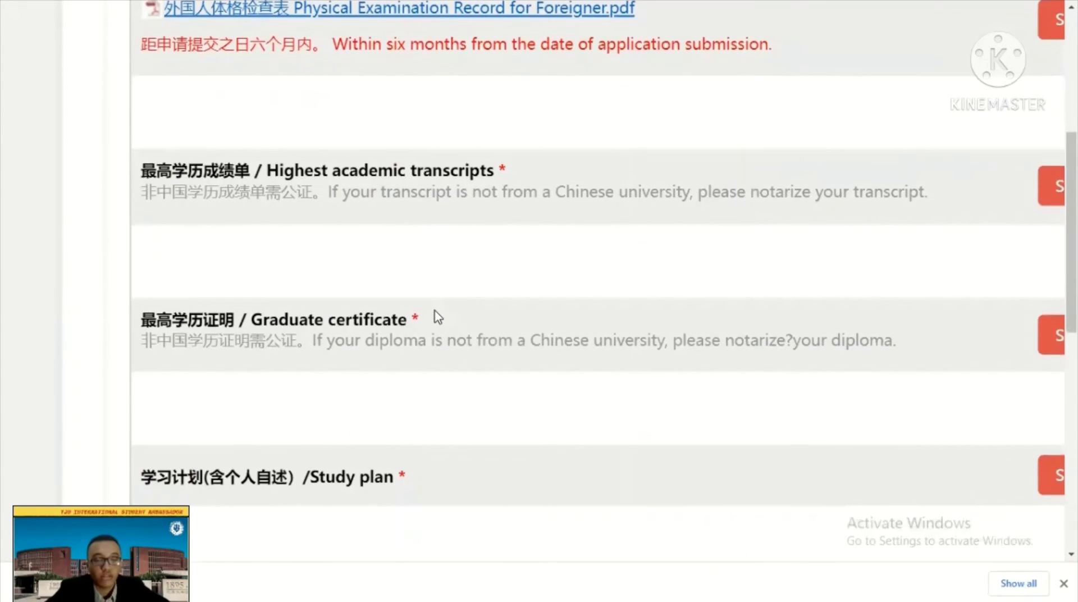
scroll(438, 318, "down", 4)
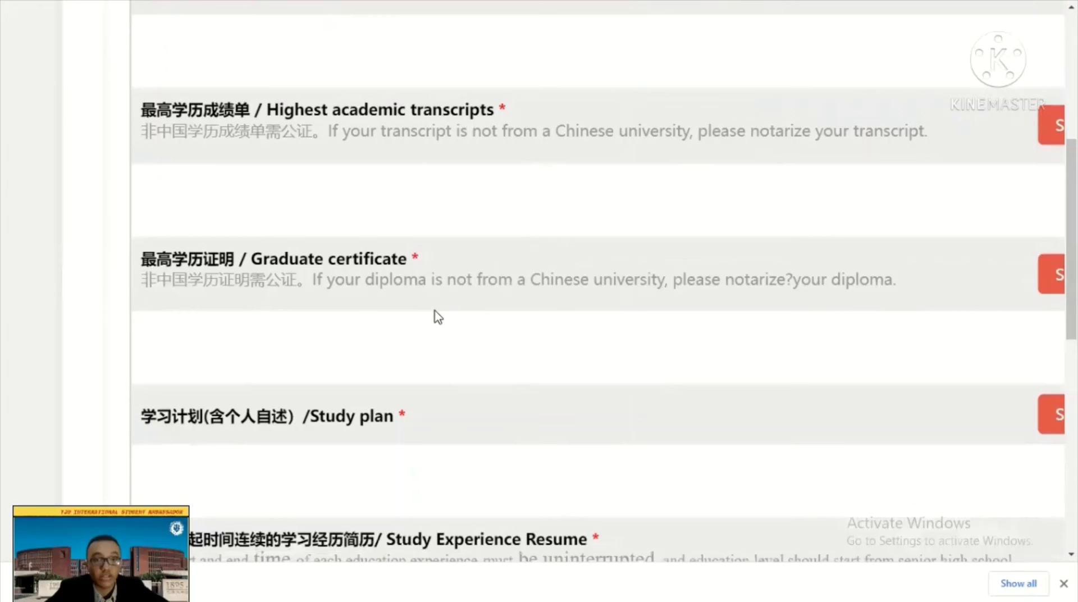
scroll(438, 317, "down", 1)
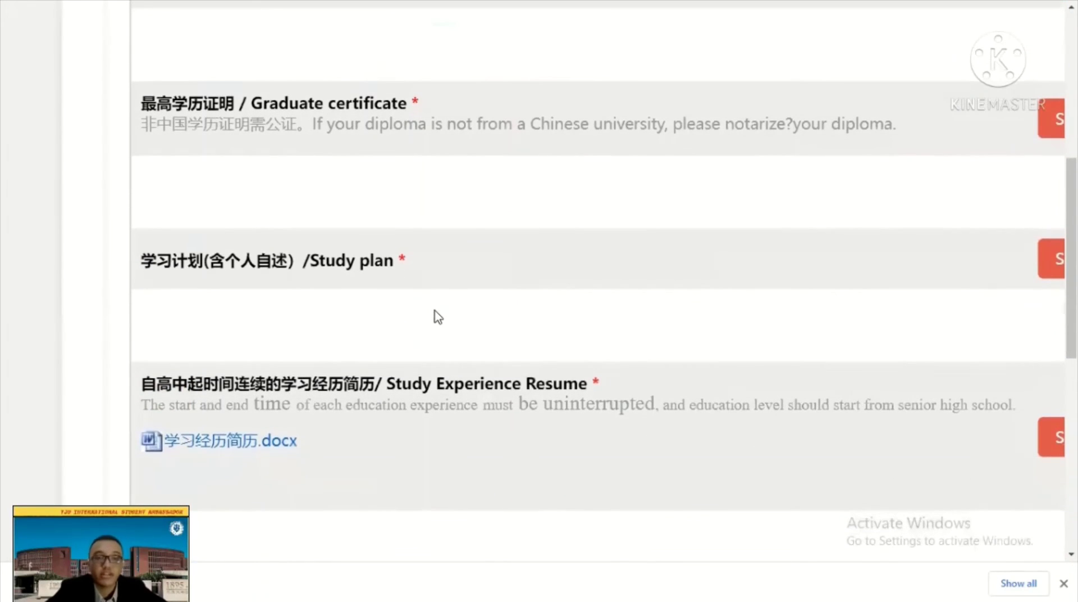
scroll(438, 317, "down", 2)
scroll(437, 313, "down", 2)
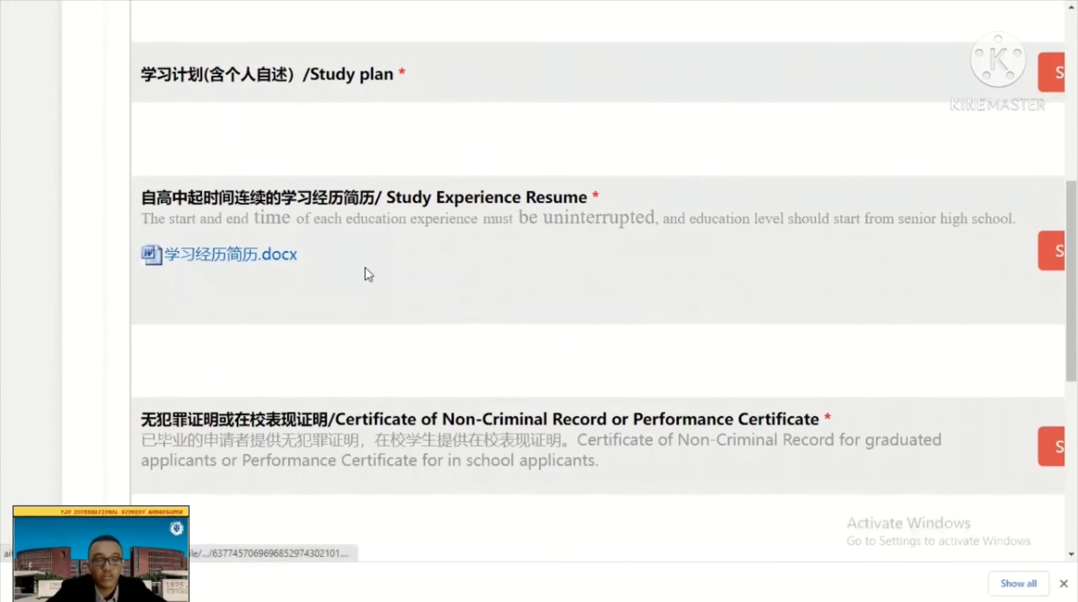
scroll(358, 301, "down", 2)
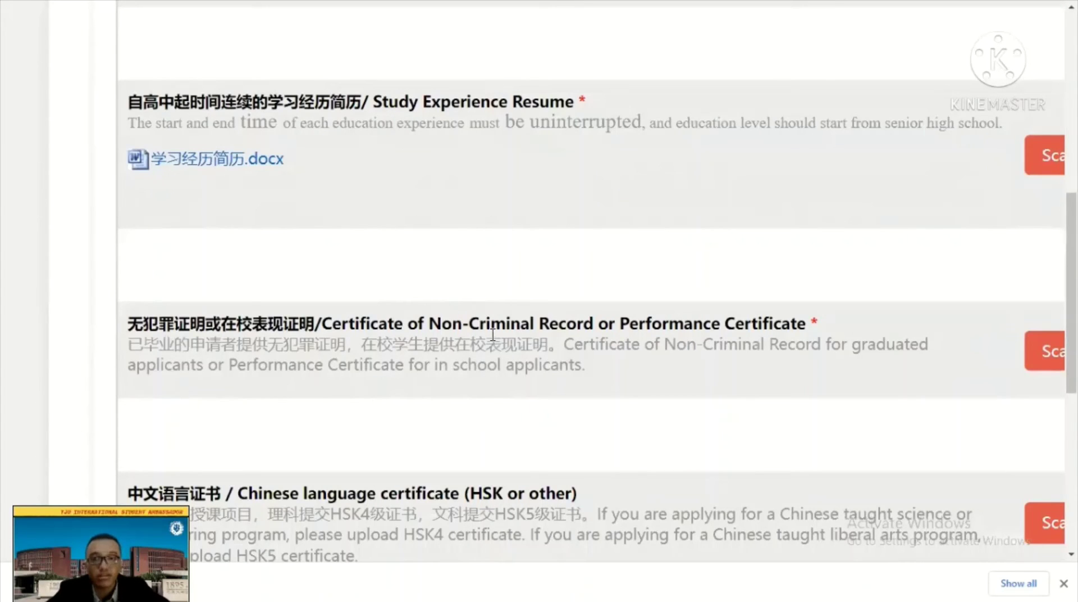
scroll(500, 342, "down", 3)
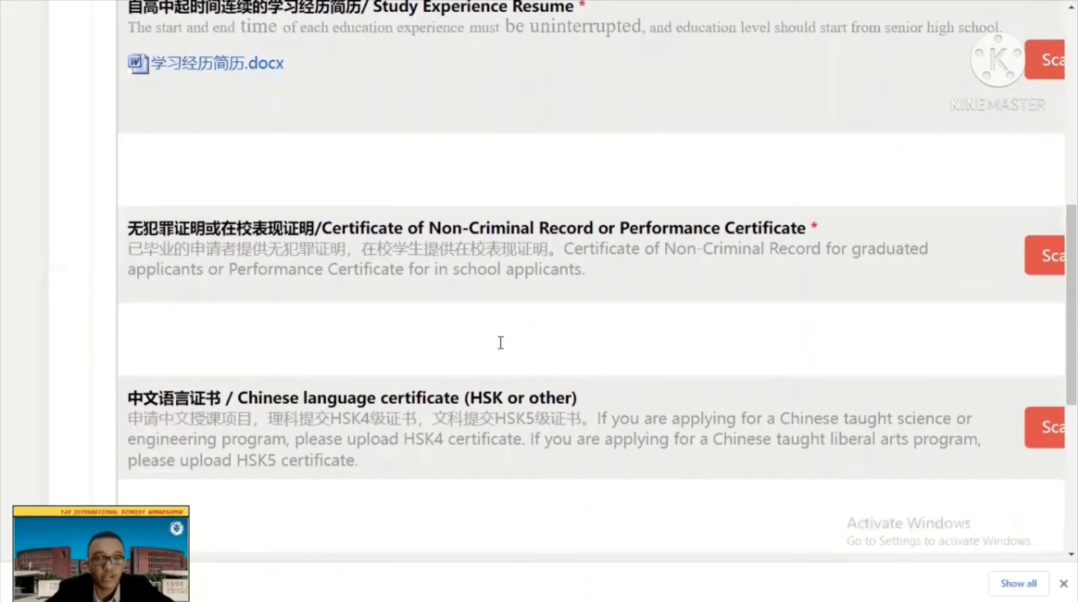
scroll(501, 342, "down", 4)
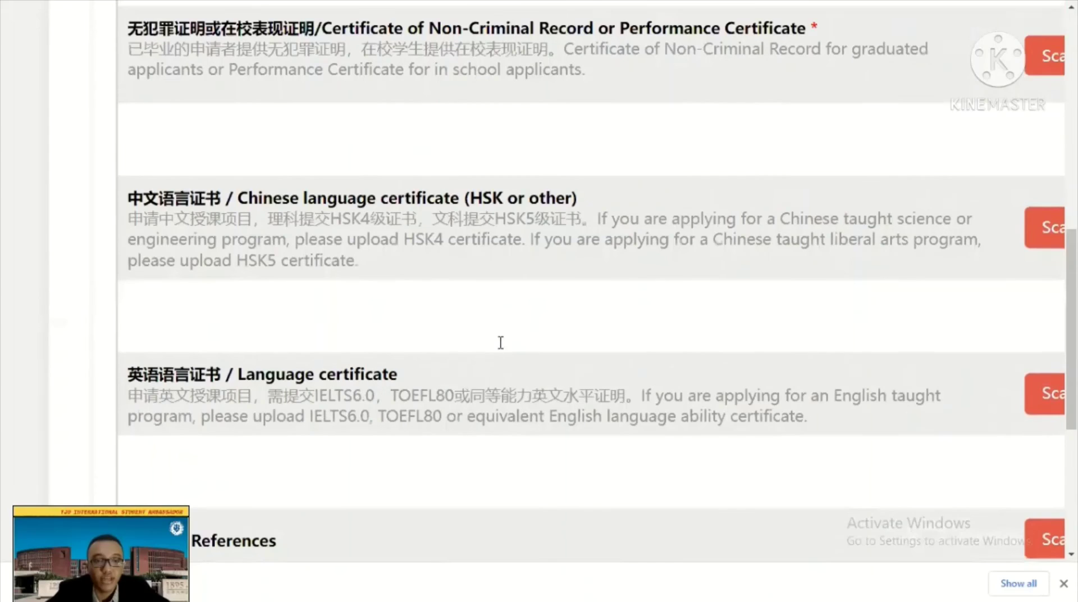
scroll(502, 348, "down", 5)
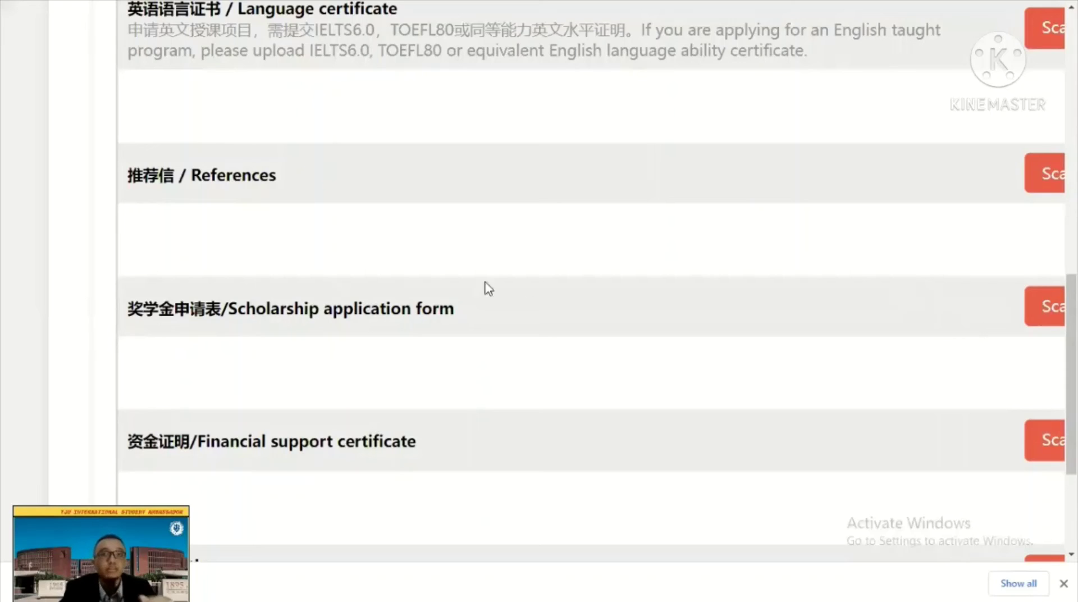
scroll(534, 300, "down", 4)
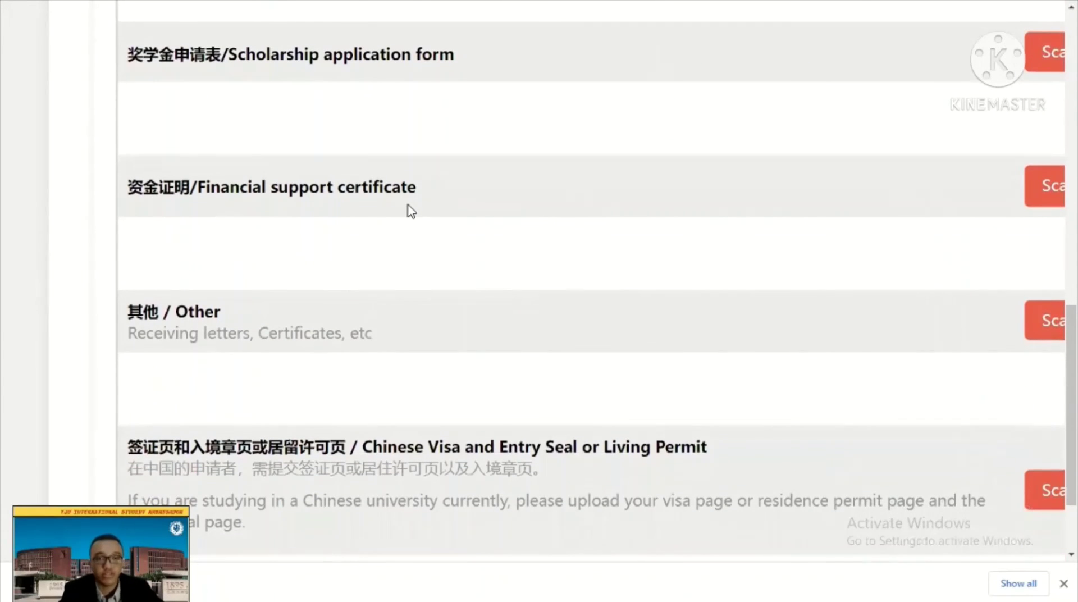
scroll(408, 208, "down", 1)
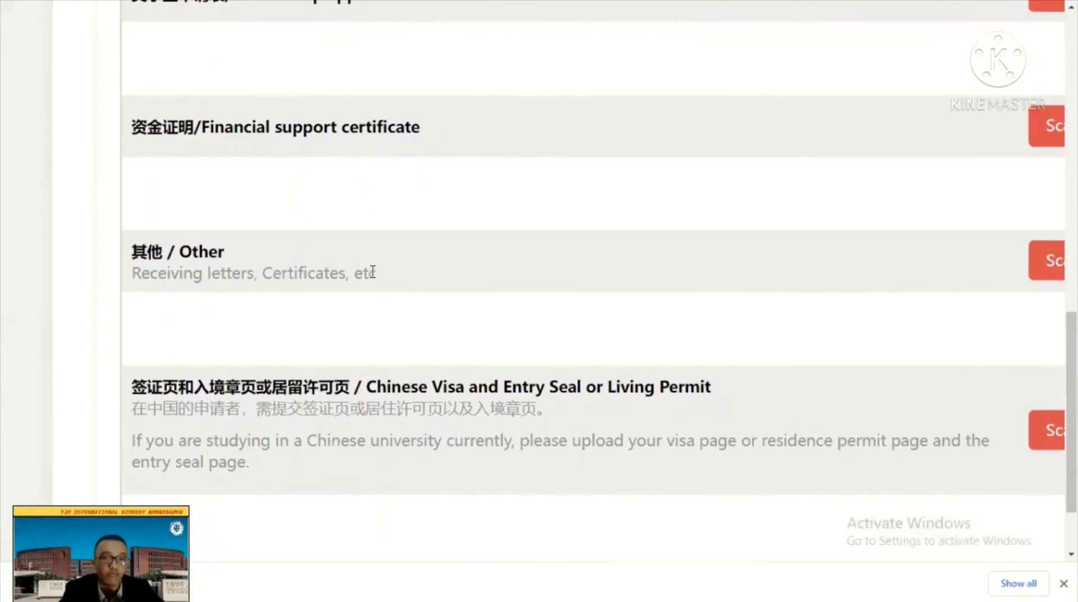
scroll(364, 289, "down", 2)
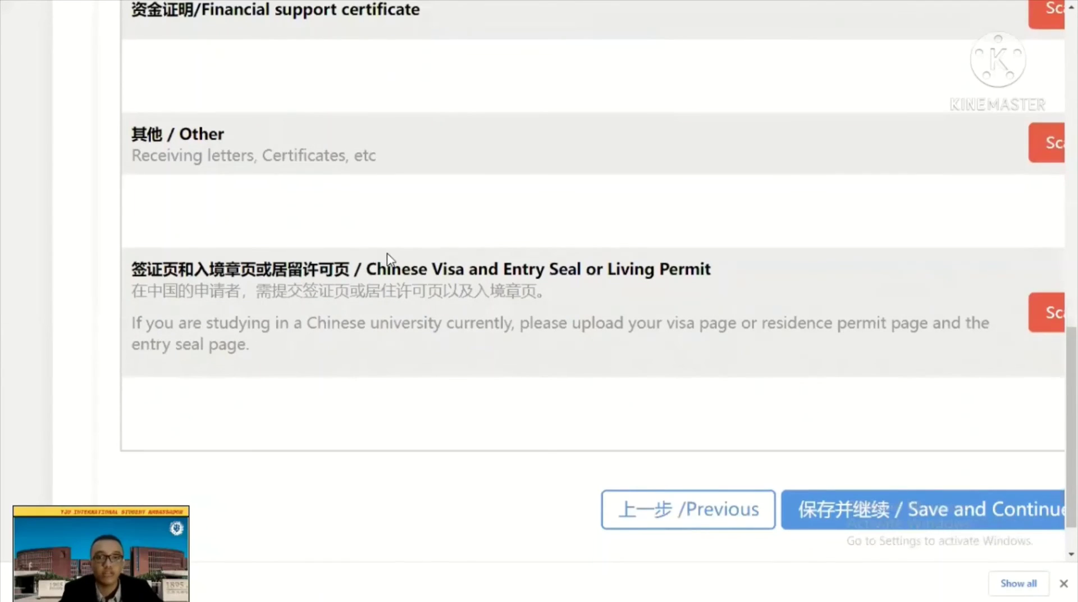
Scroll to the top of Documents and highlight the required asterisk beside Valid passport
key("ctrl+minus")
key("ctrl+minus")
key("ctrl+minus")
key("ctrl+minus")
key("ctrl+minus")
scroll(543, 390, "up", 3)
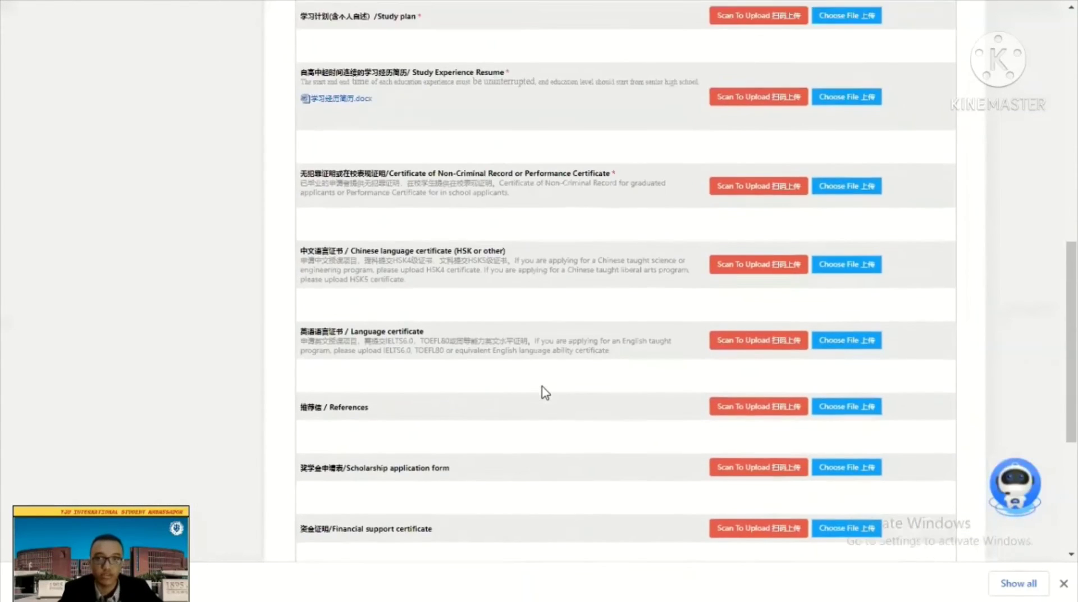
scroll(544, 391, "up", 5)
key("ctrl+plus")
key("ctrl+plus")
key("ctrl+plus")
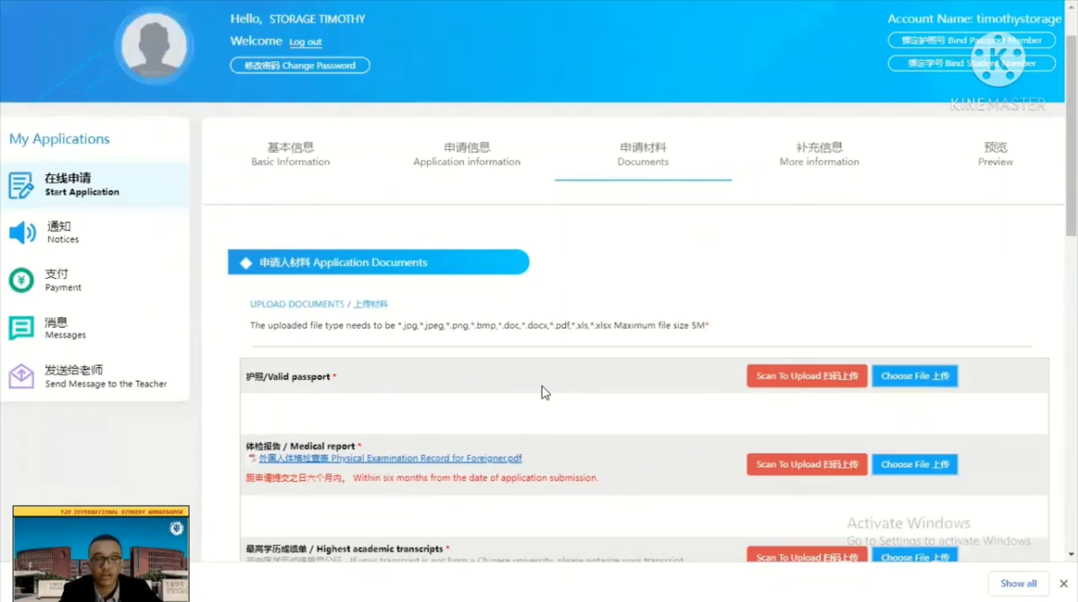
key("ctrl+plus")
key("ctrl+plus")
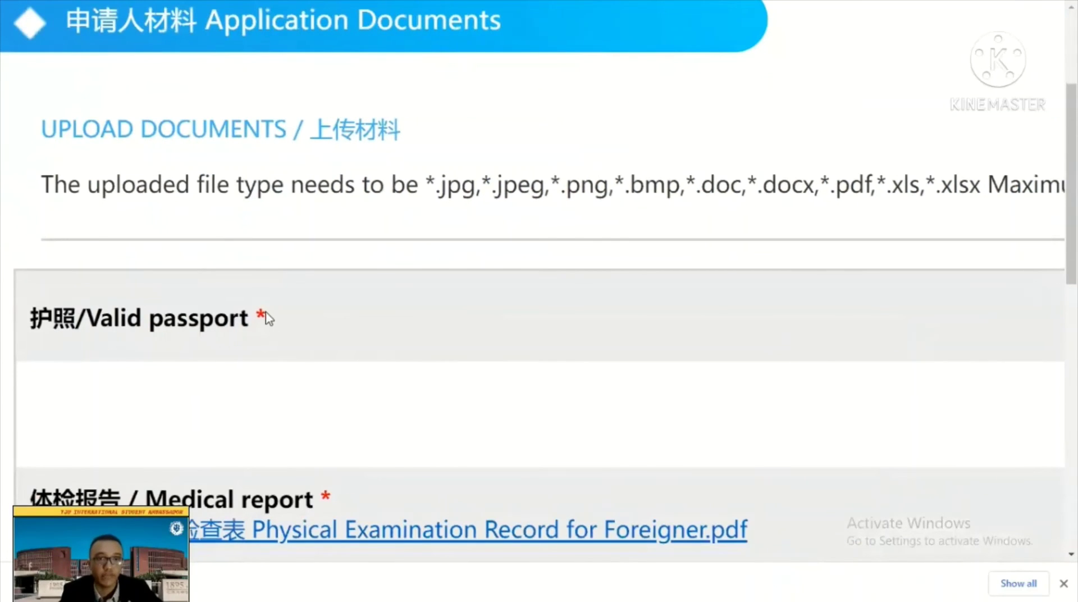
left_click_drag(260, 313, 276, 321)
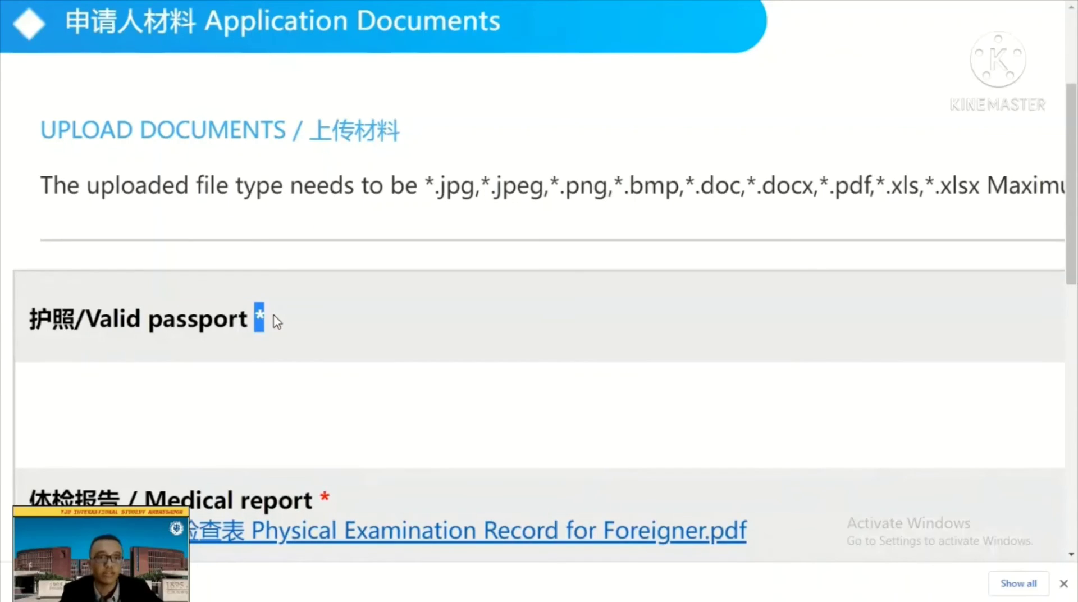
key("ctrl+minus")
key("ctrl+minus")
key("ctrl+minus")
key("ctrl+minus")
key("ctrl+minus")
key("ctrl+minus")
key("ctrl+minus")
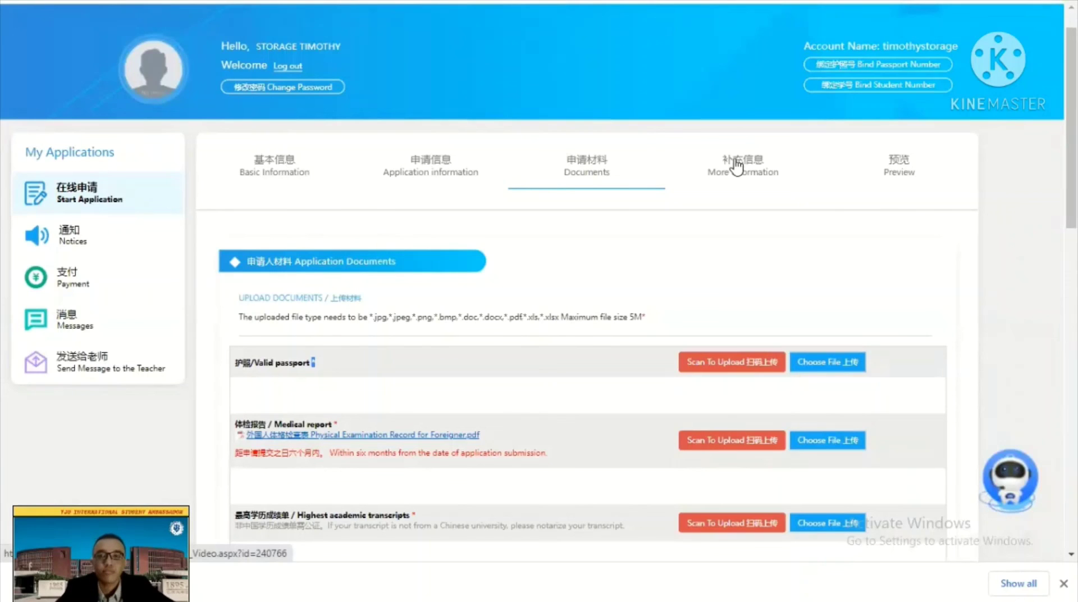
Open More information, dismiss the Google Translate popup and scroll to the Nationality Background Declaration
left_click(735, 174)
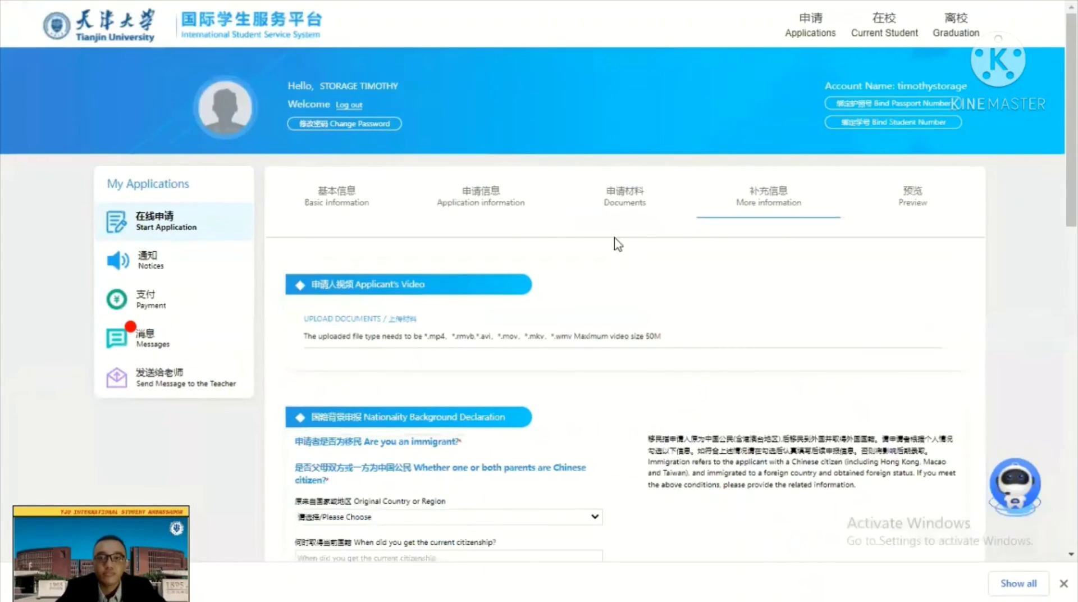
scroll(589, 260, "down", 3)
key("ctrl+plus")
key("ctrl+plus")
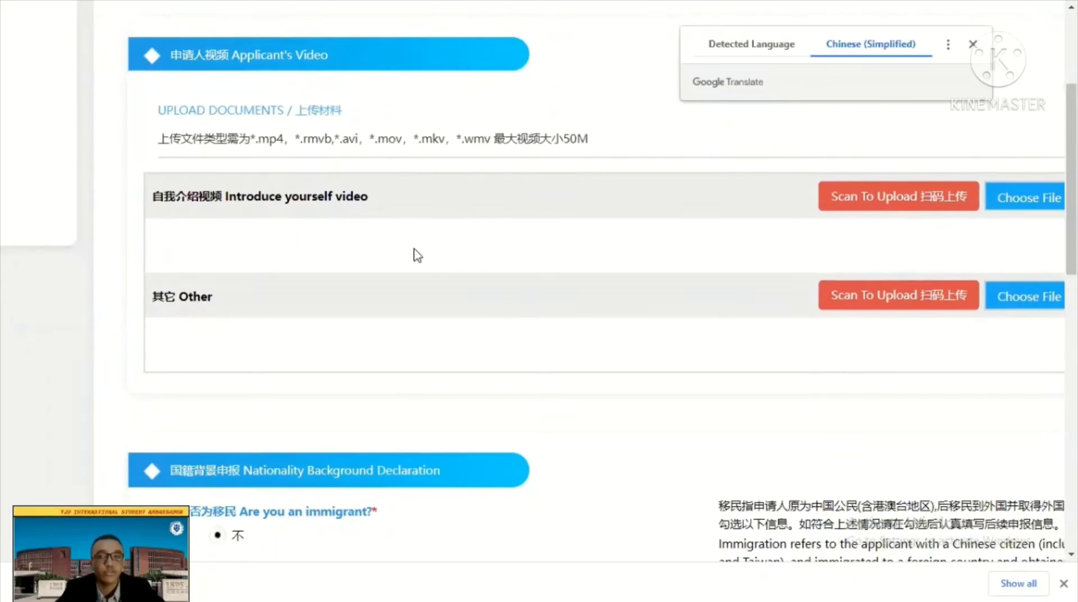
left_click(578, 102)
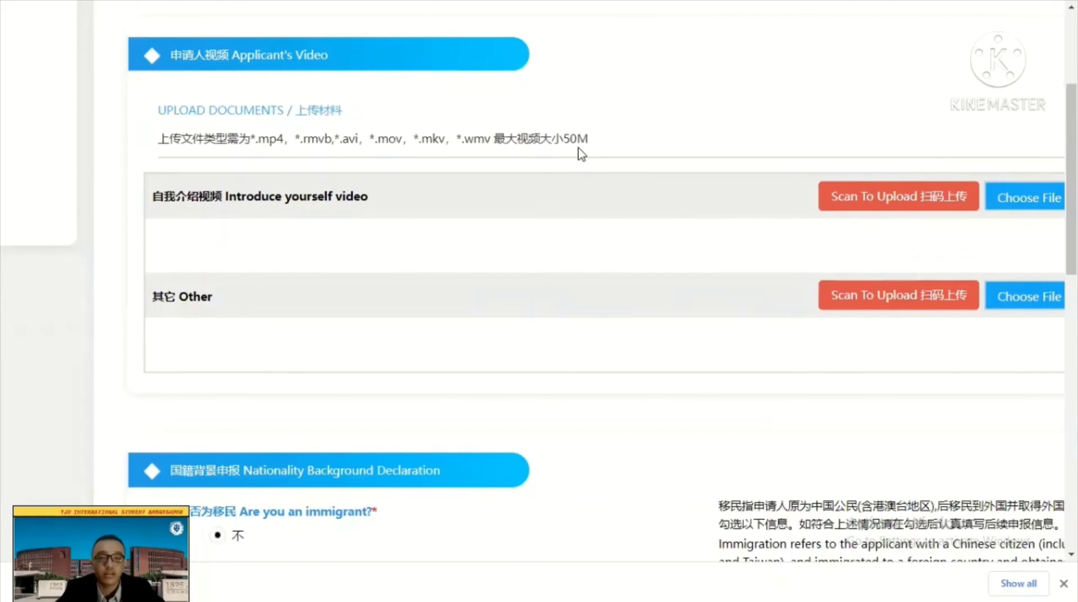
scroll(581, 153, "down", 5)
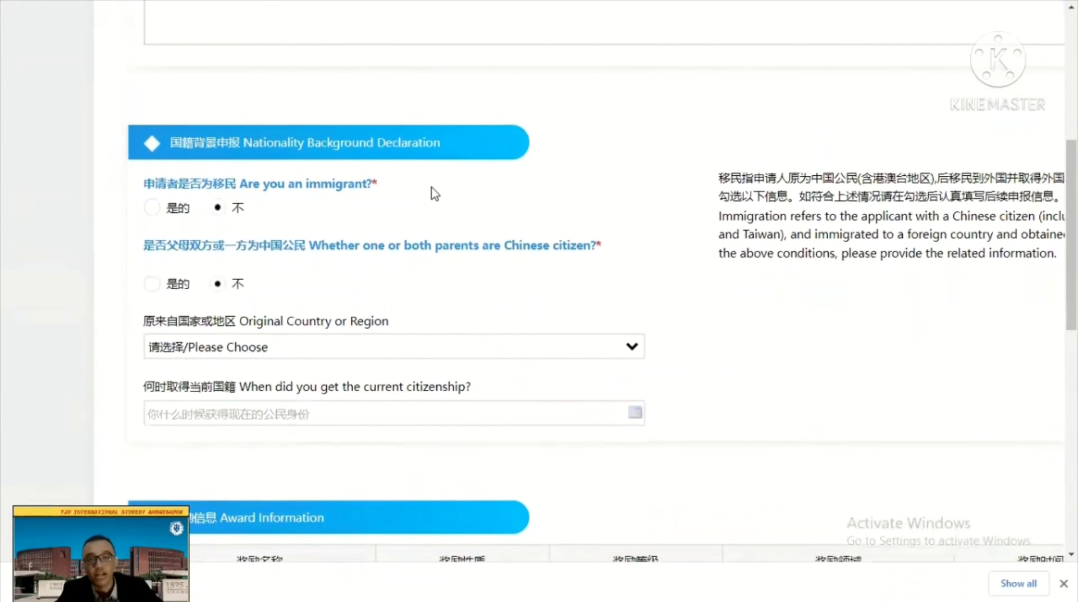
Scroll through Award, Guardian, Paper and Other Information down to the Application Note
scroll(432, 194, "down", 6)
key("ctrl+minus")
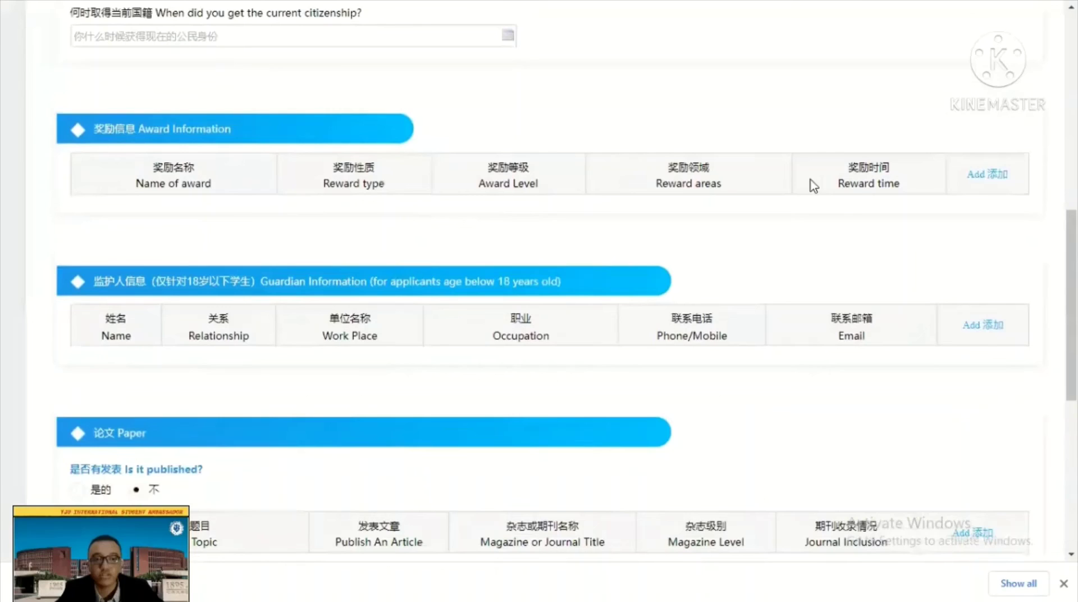
scroll(814, 188, "down", 1)
scroll(818, 196, "down", 1)
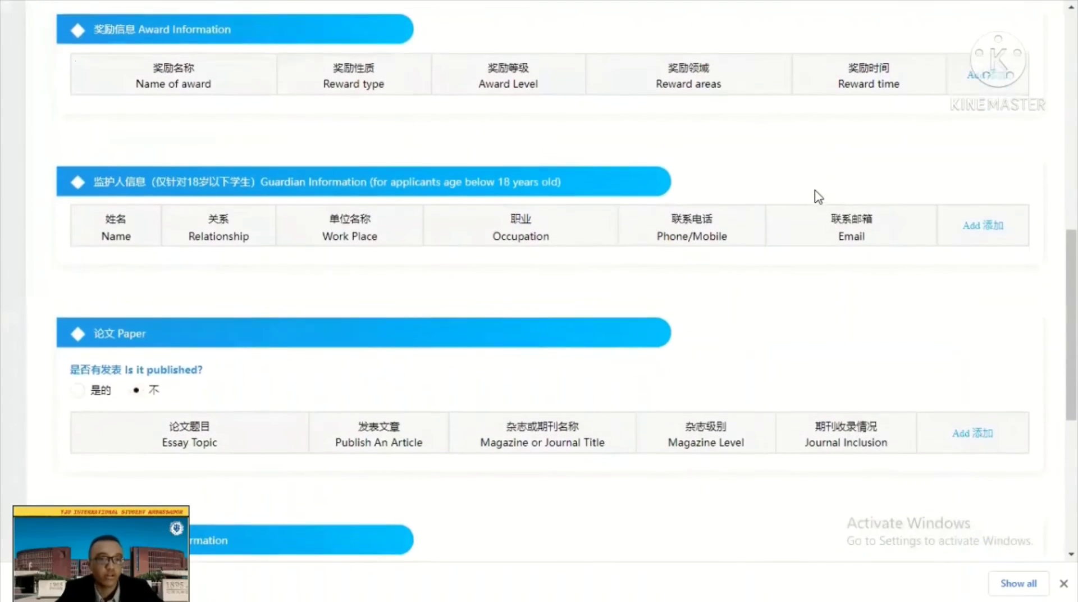
scroll(311, 226, "down", 2)
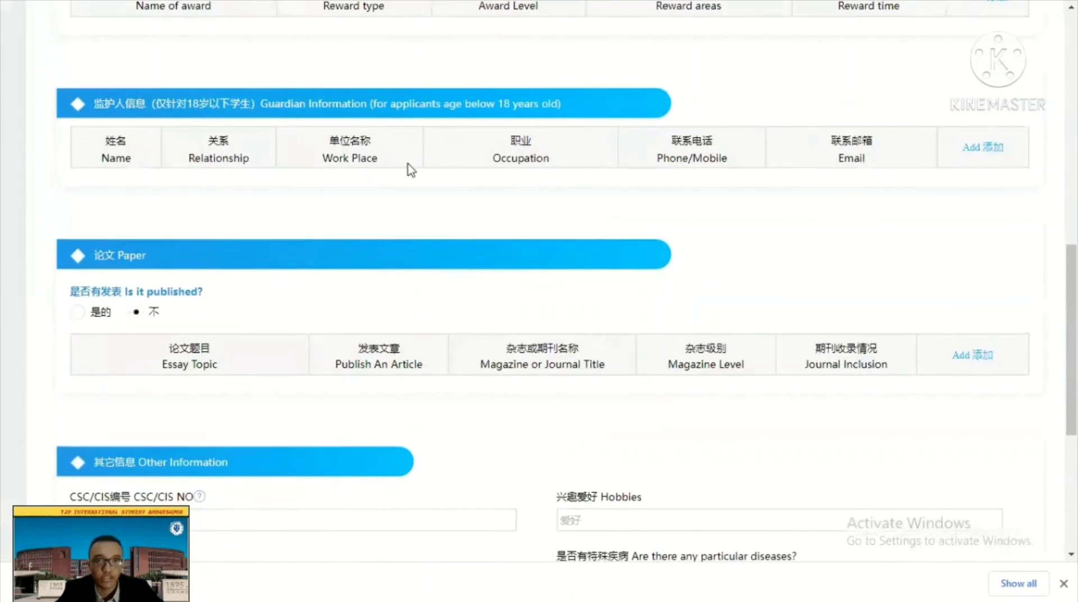
scroll(335, 278, "down", 2)
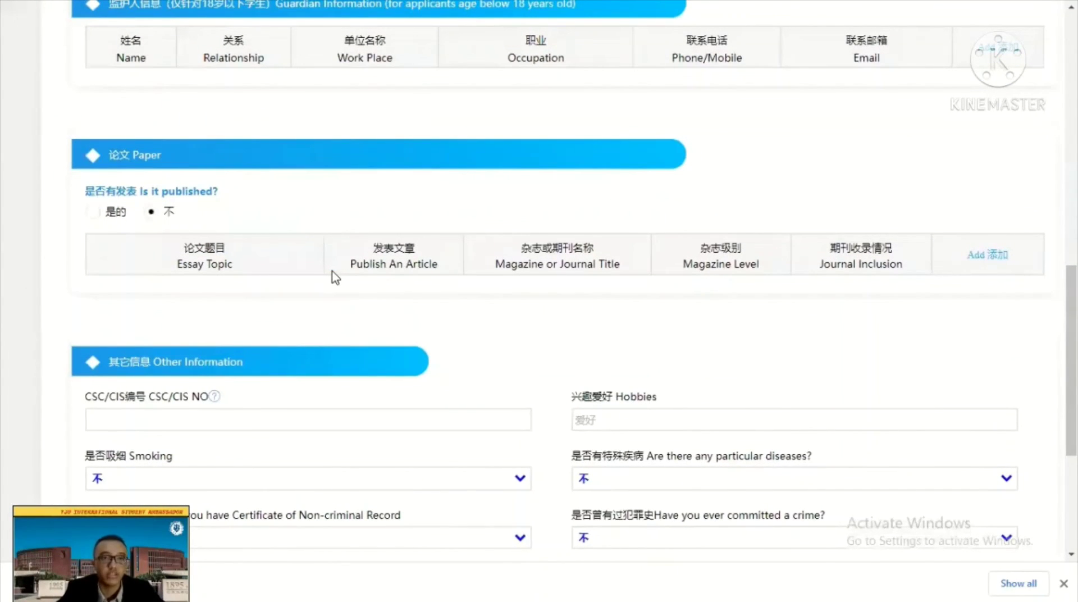
scroll(919, 257, "down", 3)
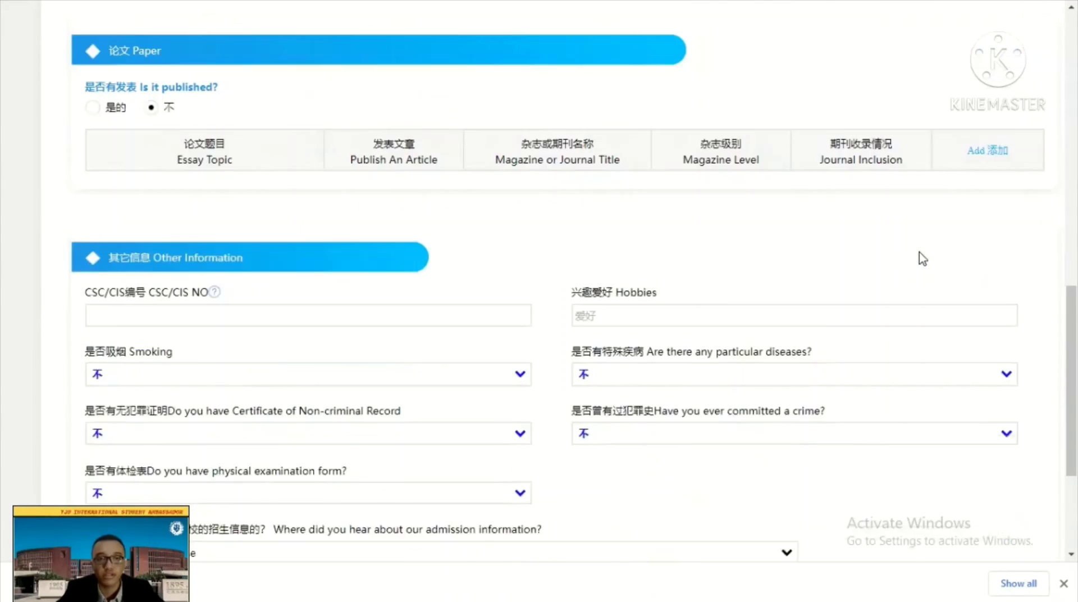
scroll(946, 291, "down", 2)
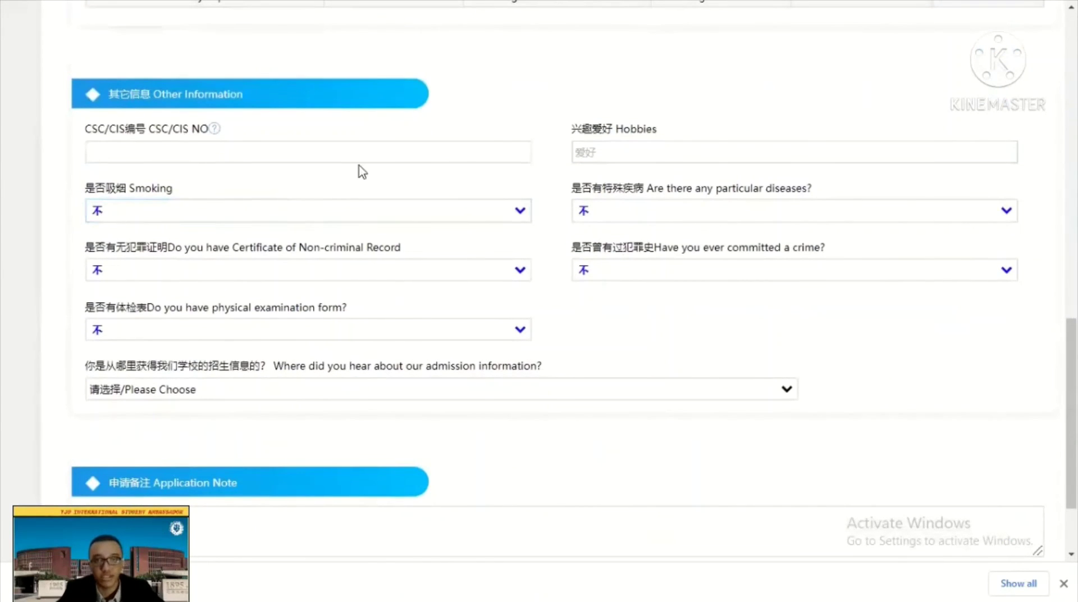
scroll(444, 335, "down", 3)
Put focus in the Application Note box, then scroll back up the form
left_click(394, 401)
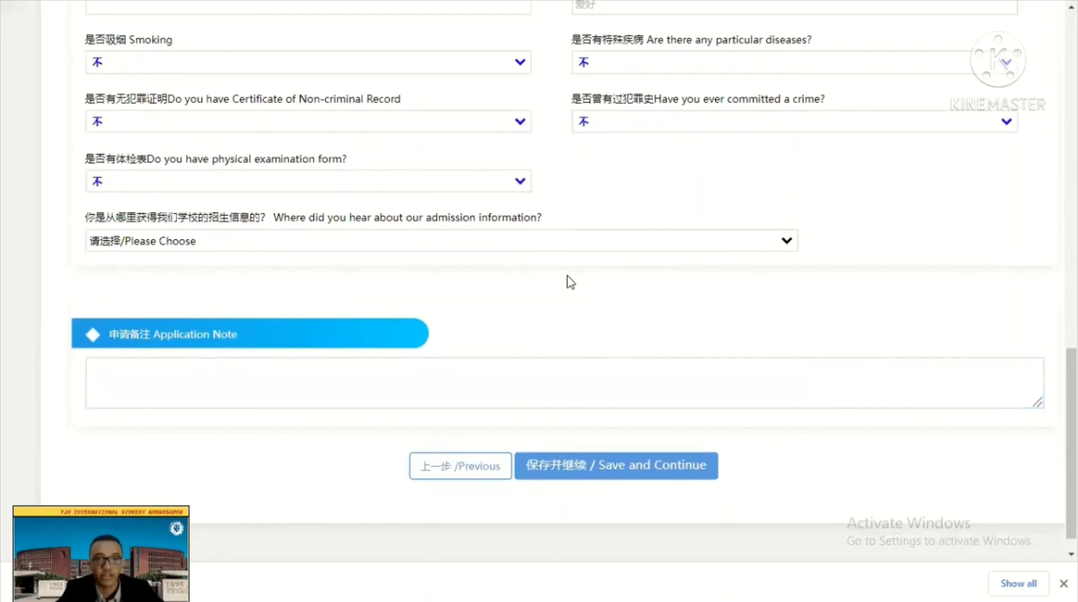
scroll(569, 314, "down", 1)
key("ctrl+minus")
key("ctrl+minus")
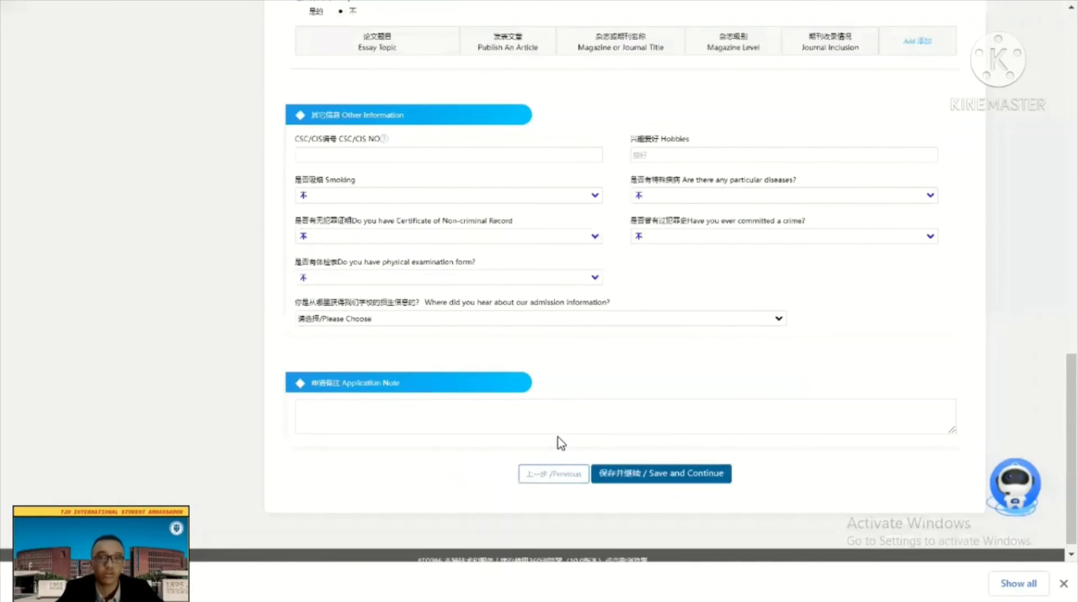
scroll(719, 210, "up", 15)
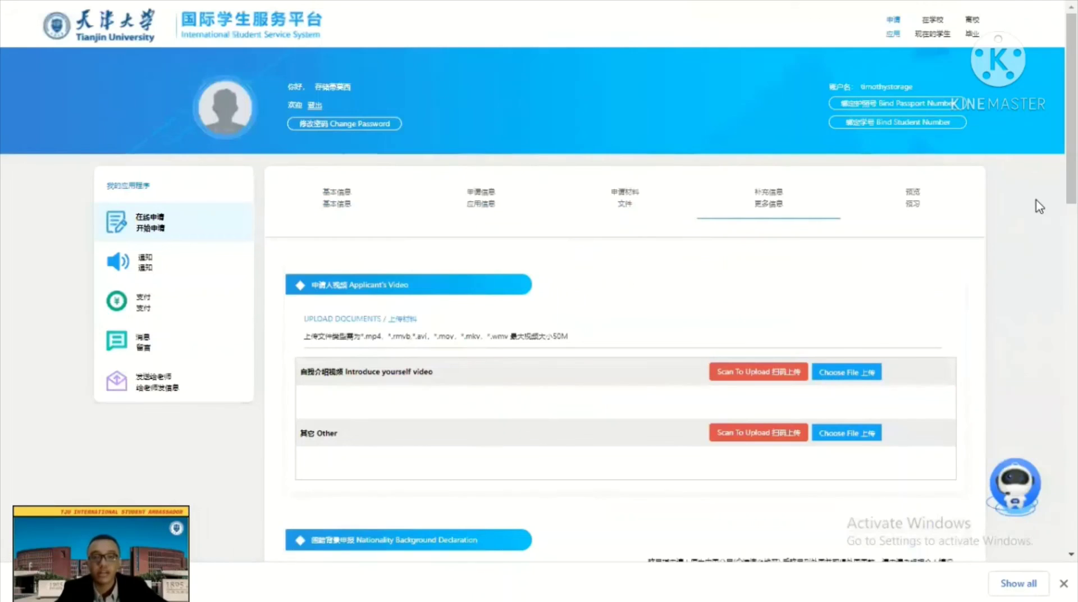
Return to the 申请材料 Documents tab of the application
key("ctrl+plus")
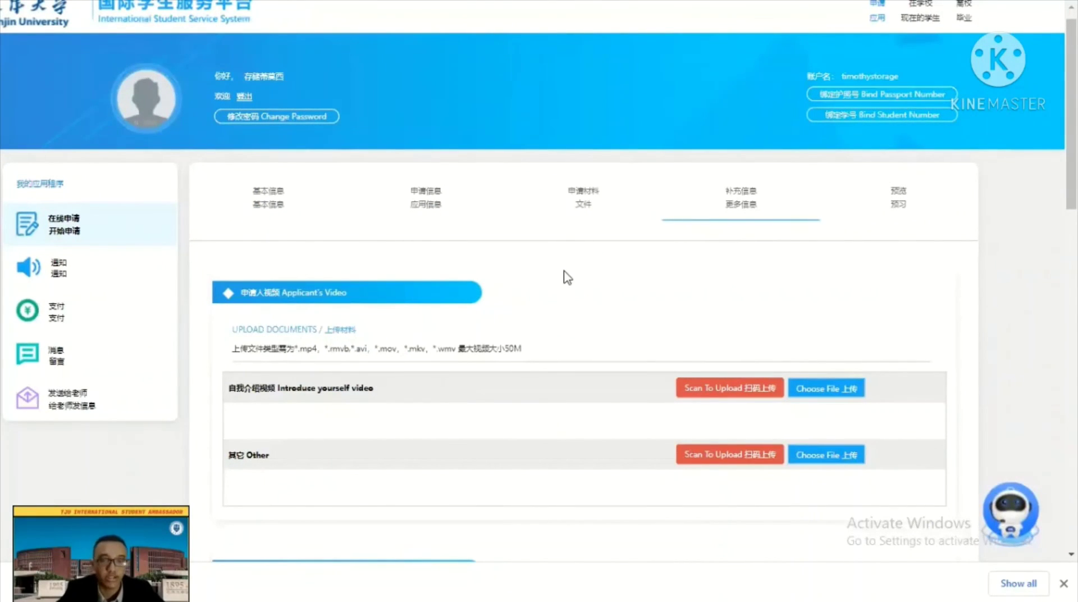
key("ctrl+minus")
key("ctrl+minus")
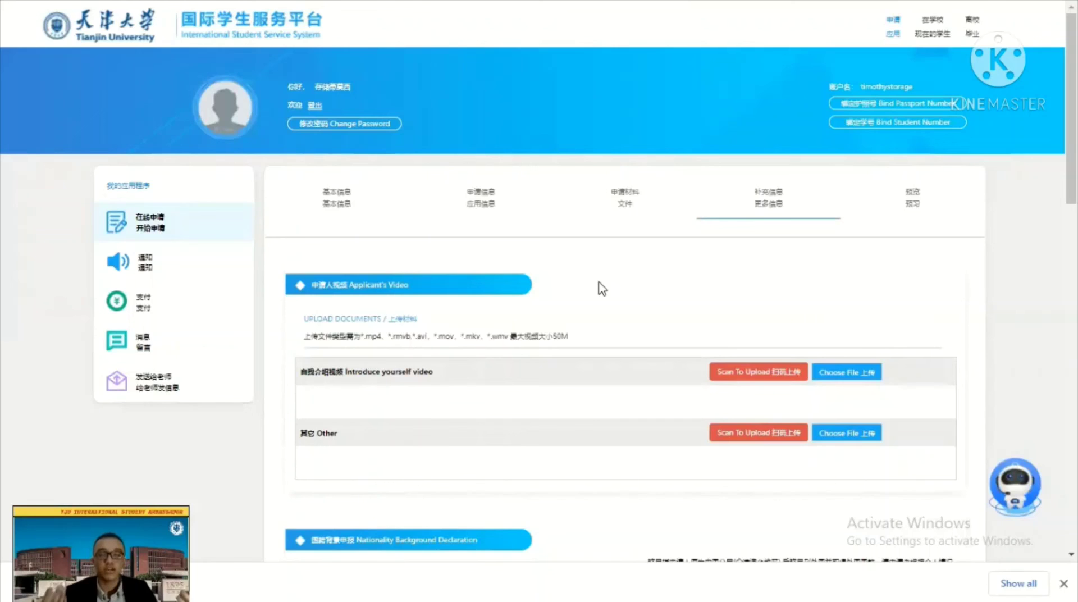
left_click(624, 207)
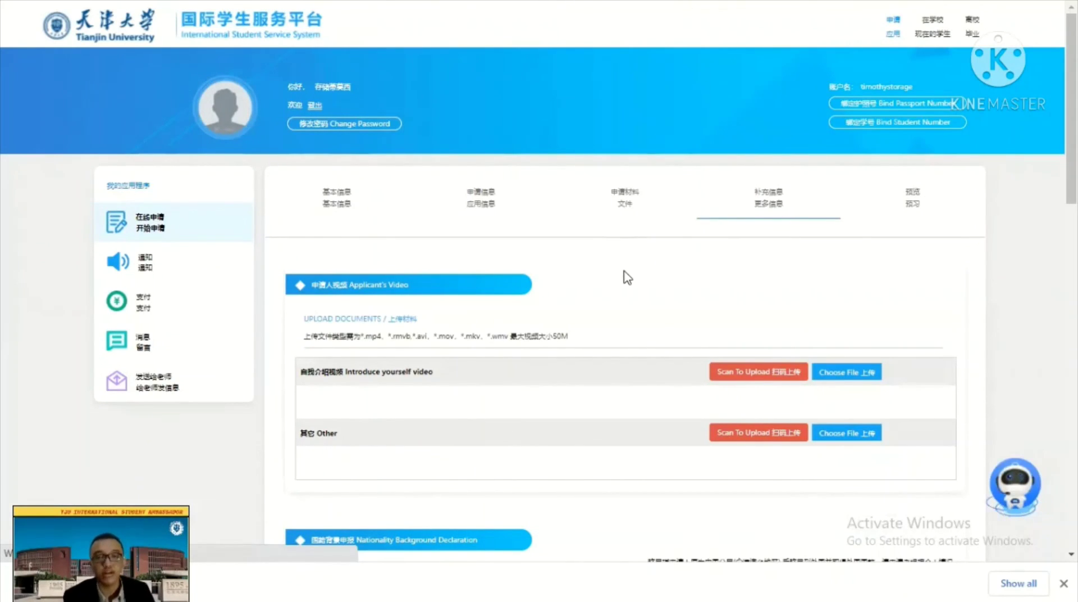